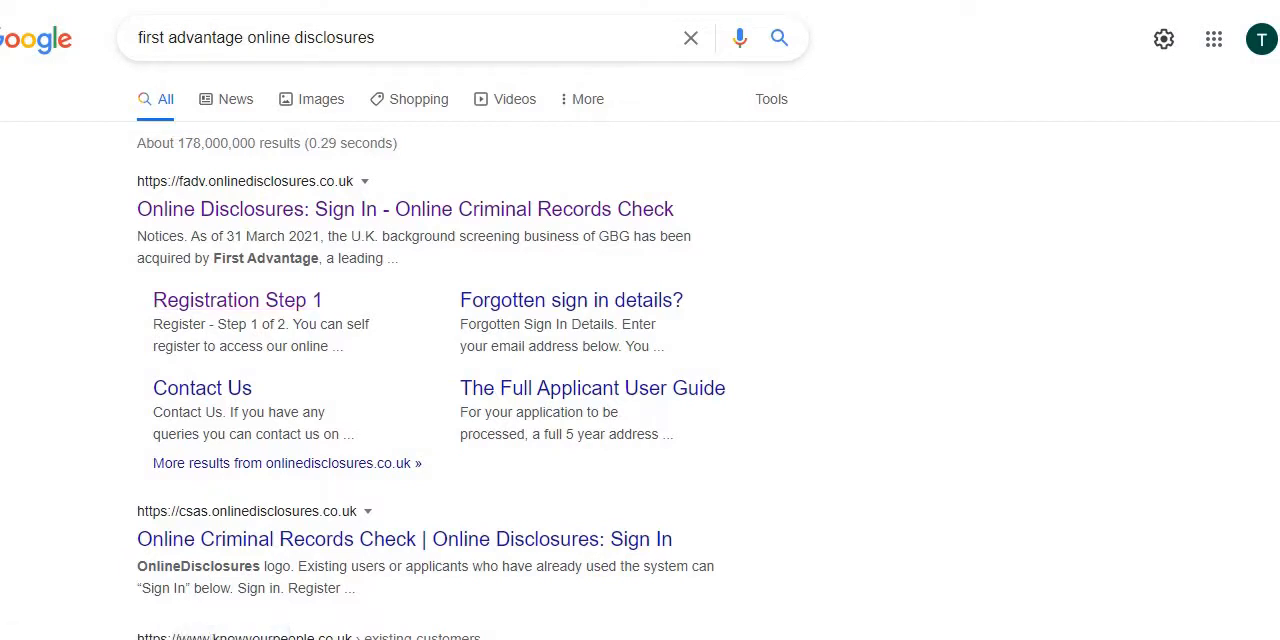
Open the Registration Step 1 search result and read the TfL DBS application instructions for the organisation's registration details.
left_click(237, 300)
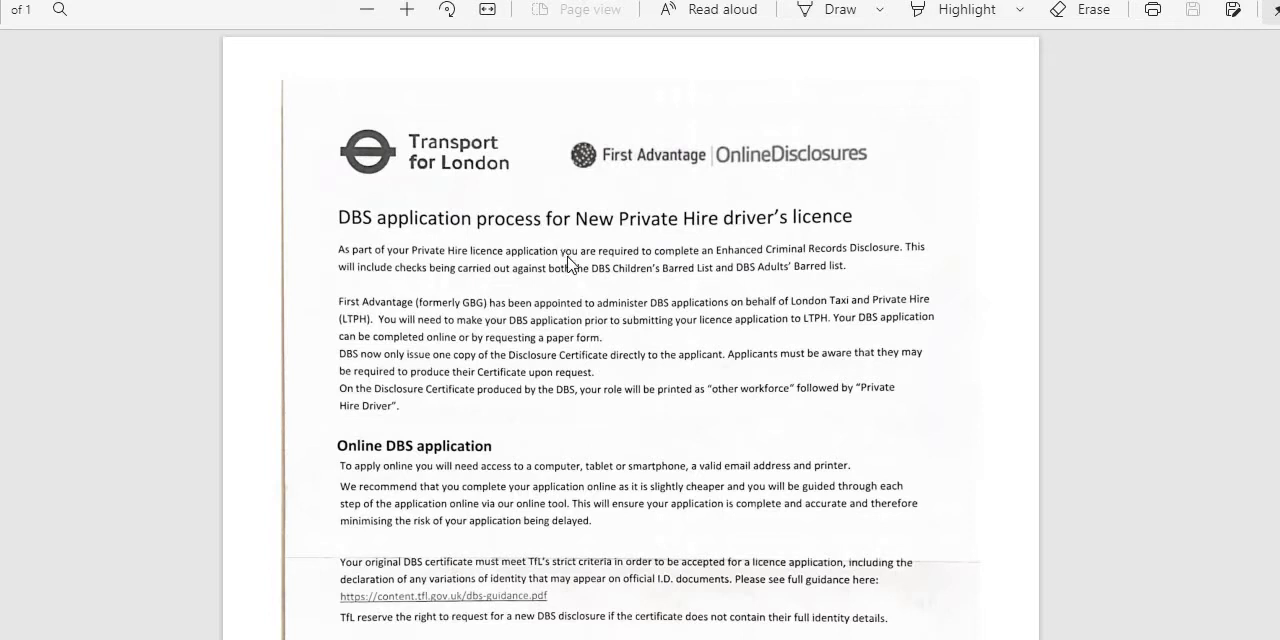
scroll(563, 325, "down", 1)
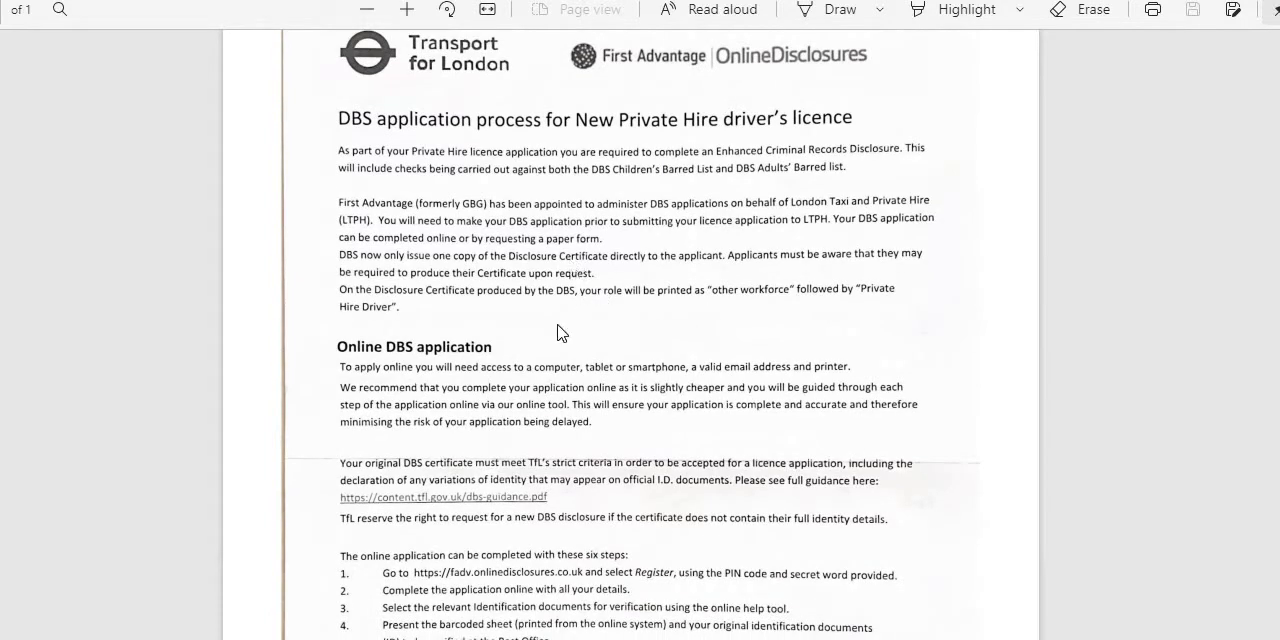
scroll(558, 334, "down", 4)
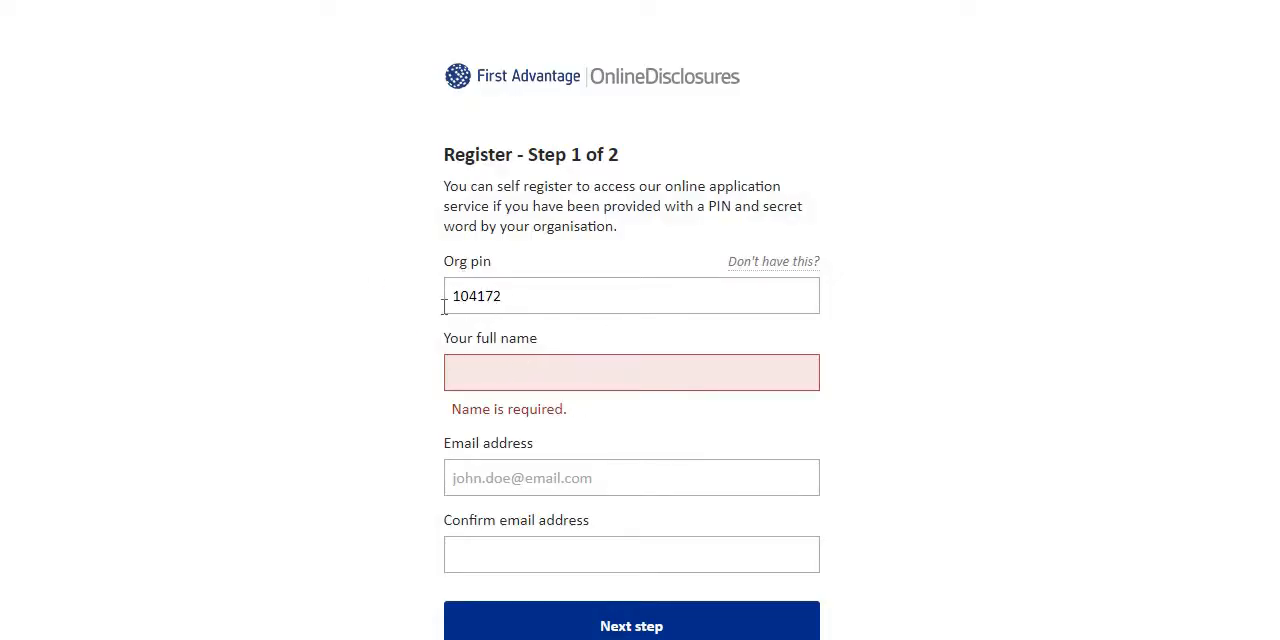
Enter the applicant's full name in the first step of the registration form.
left_click(527, 374)
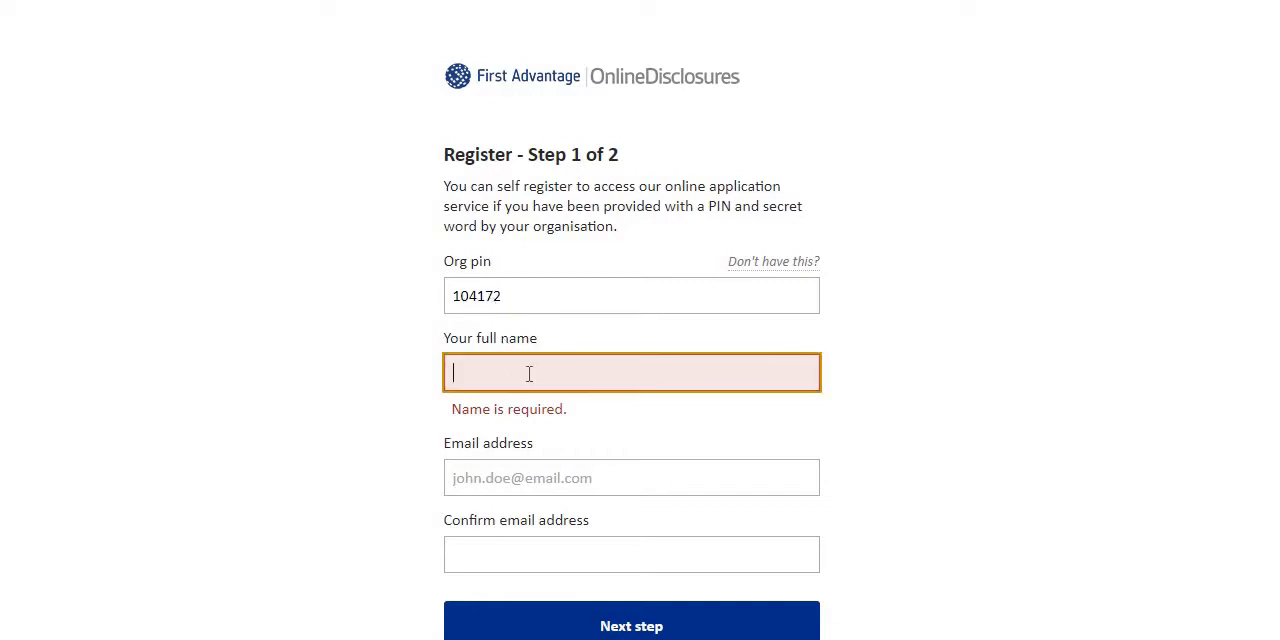
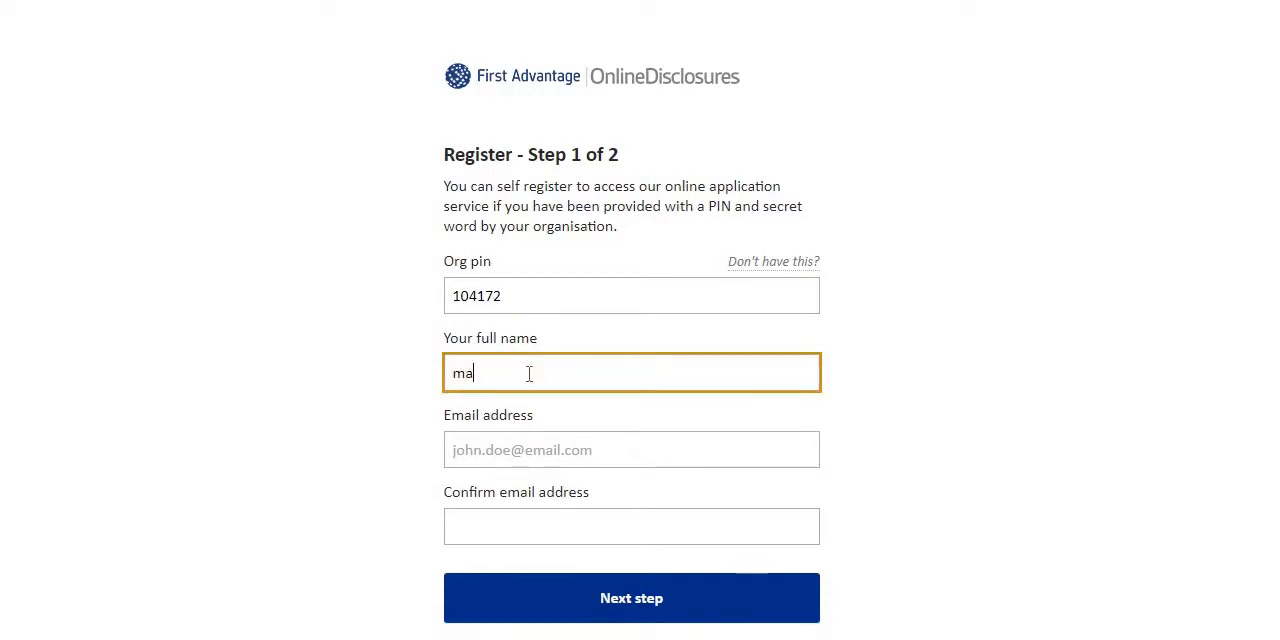
Fill in the applicant's email address on the registration form.
left_click(578, 452)
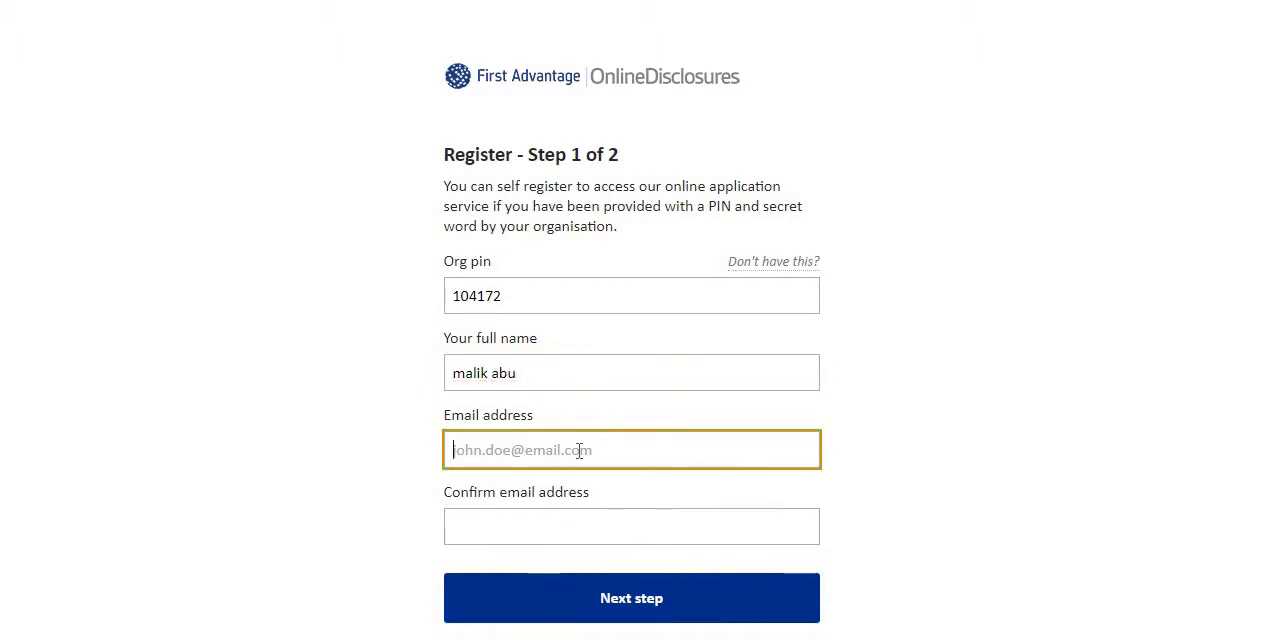
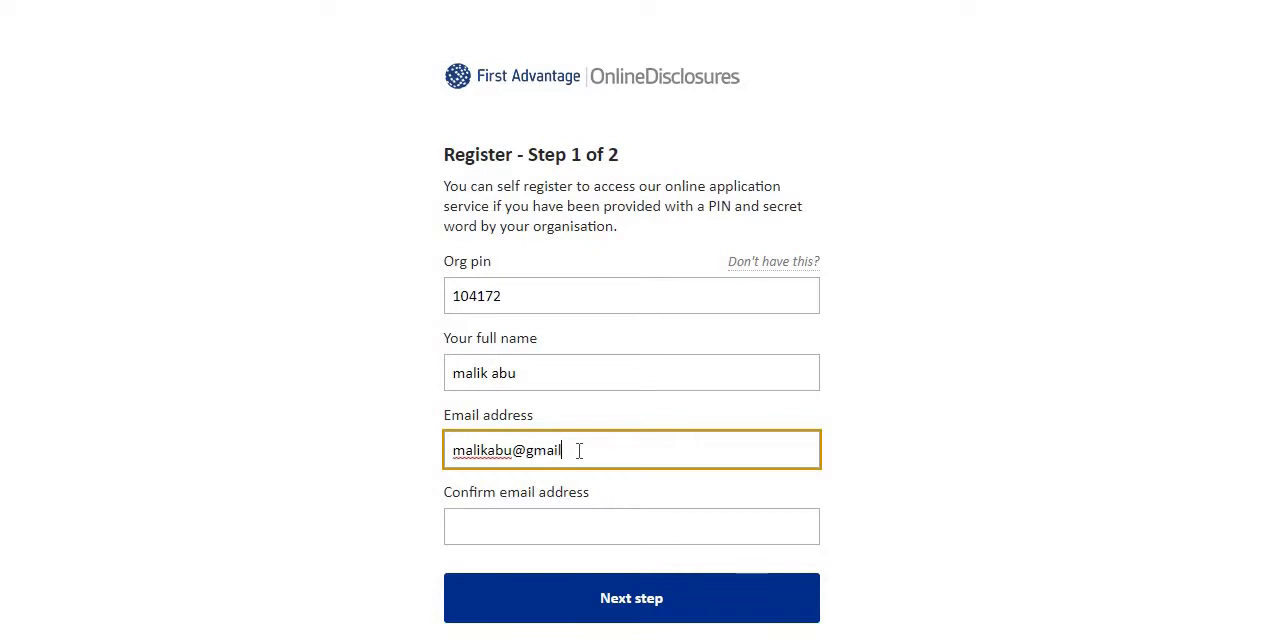
Repeat the applicant's email address as confirmation and continue to the second registration step.
left_click(535, 523)
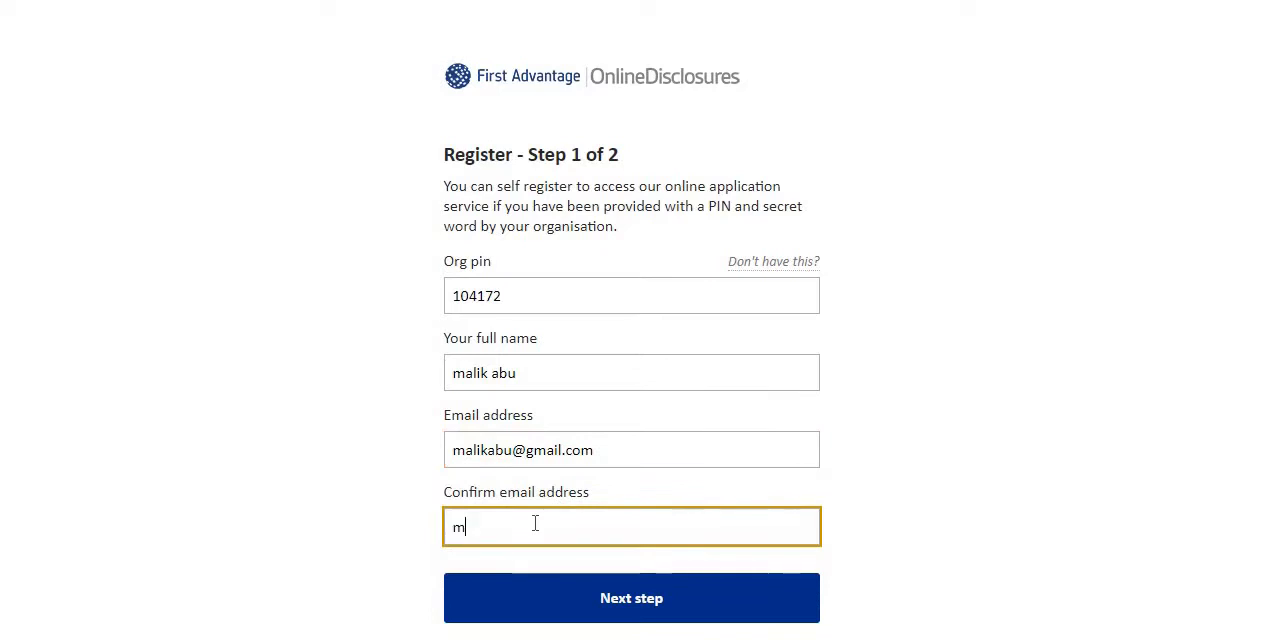
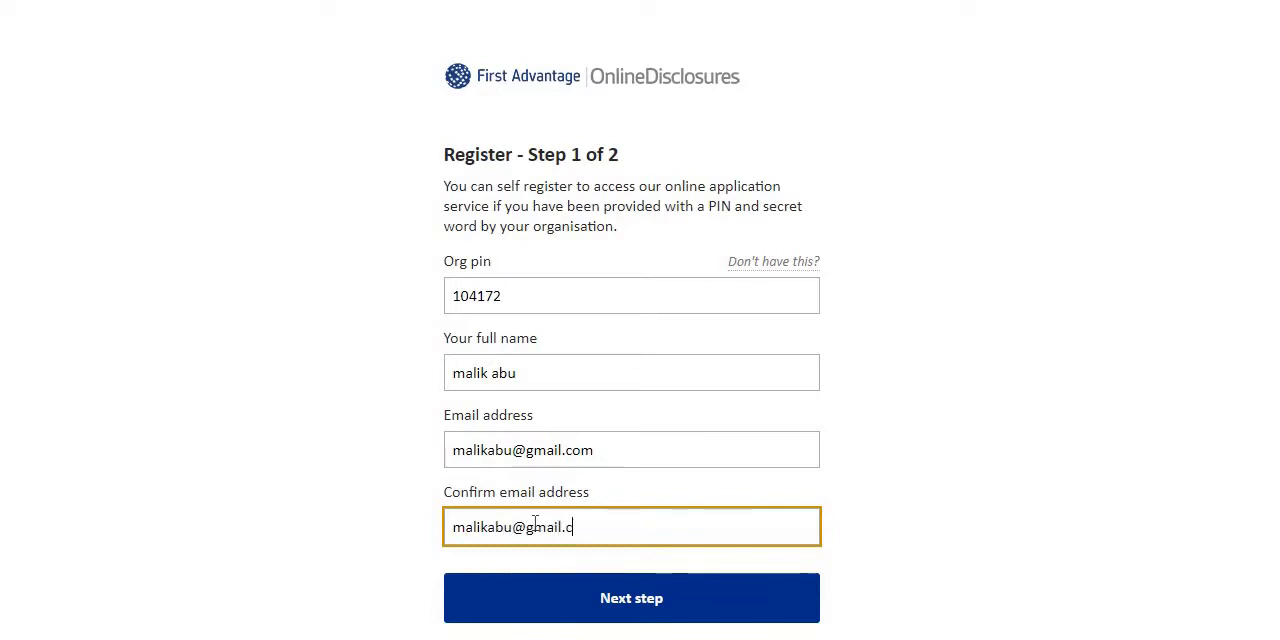
left_click(474, 610)
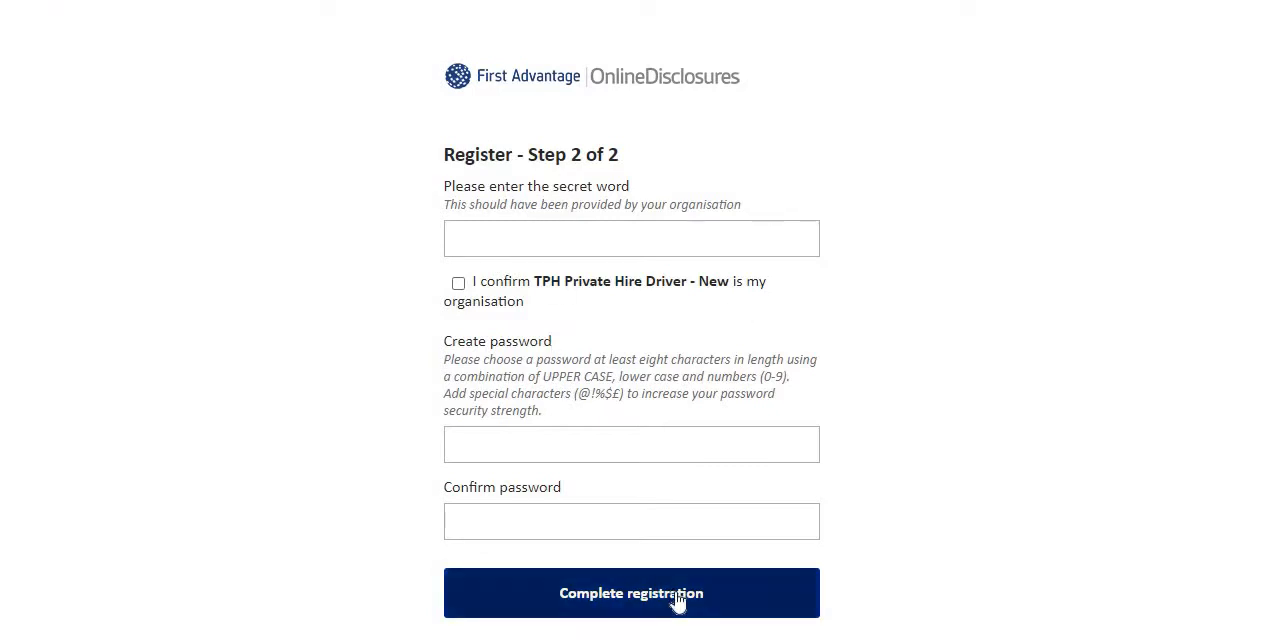
Look up the secret word in the TfL document, enter it, and confirm TPH Private Hire Driver - New as the organisation.
left_click(458, 638)
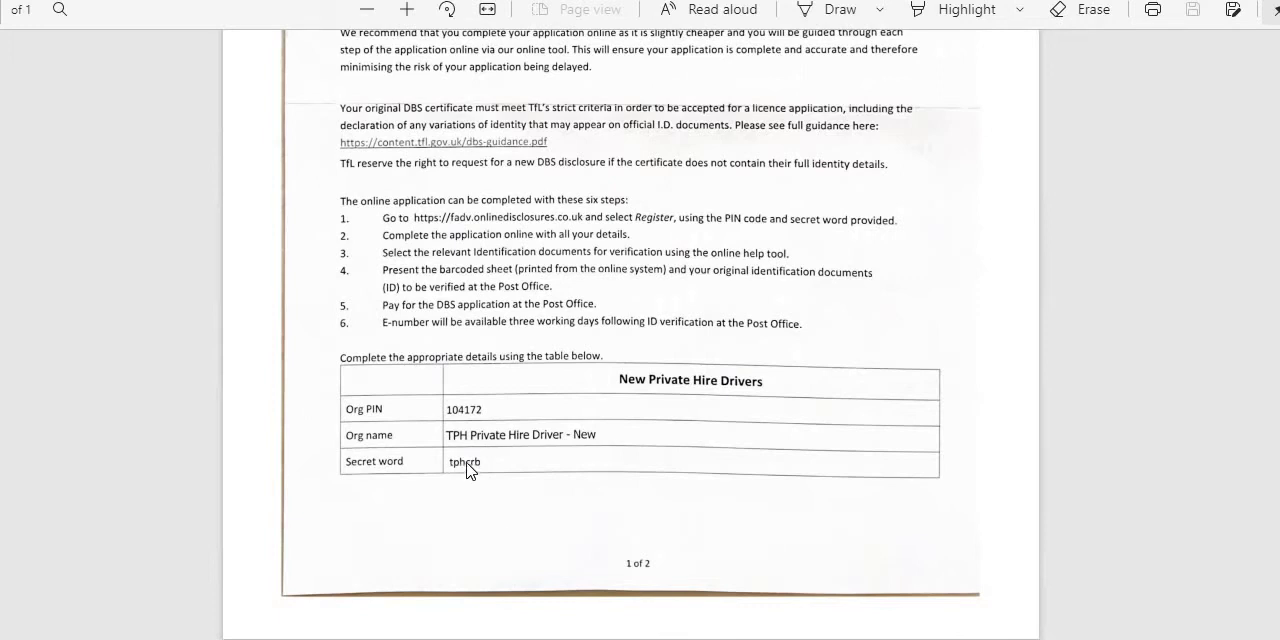
key("alt+Tab")
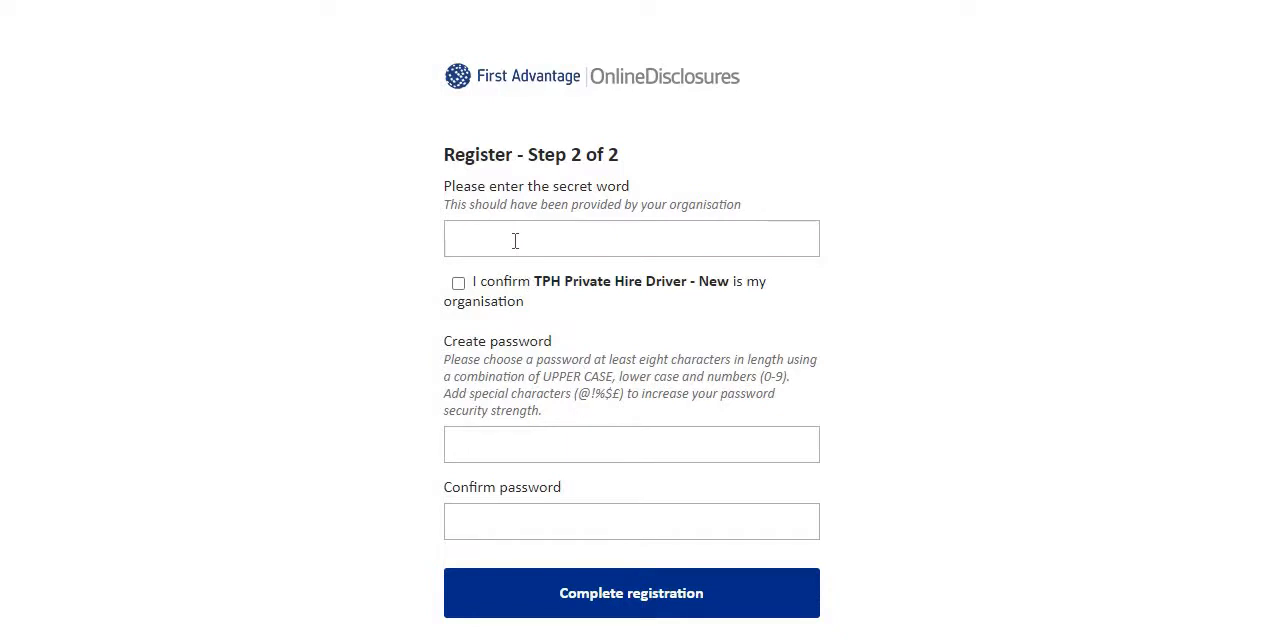
left_click(515, 240)
type("tp")
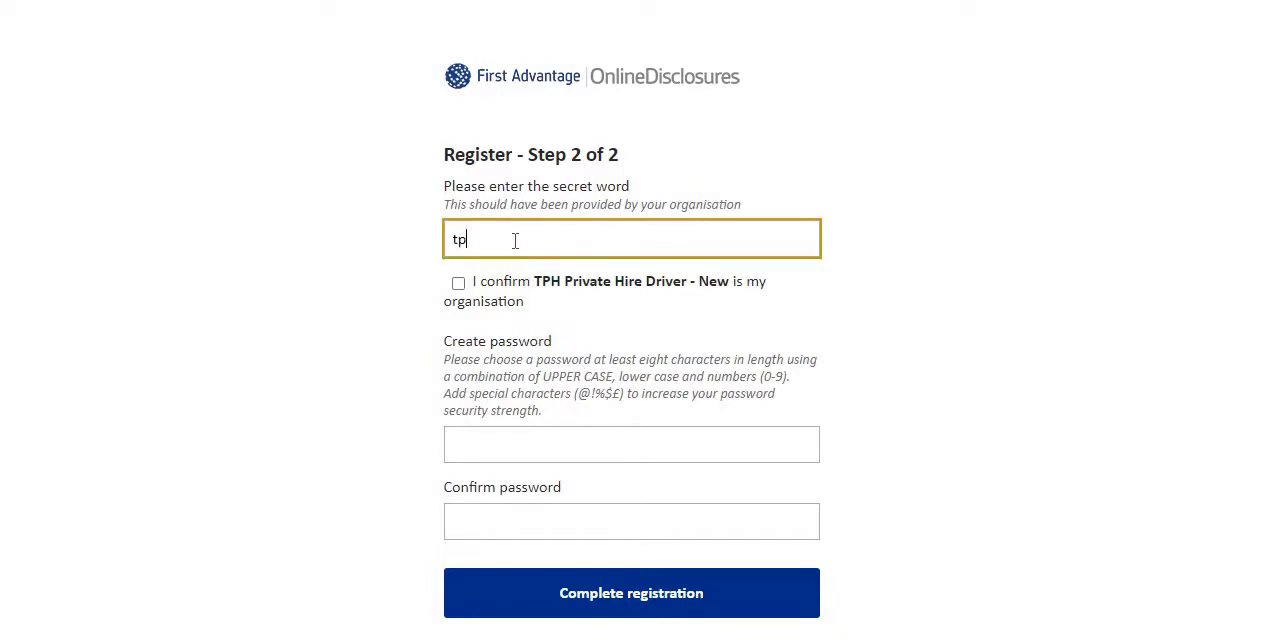
type("hcrb")
left_click(458, 283)
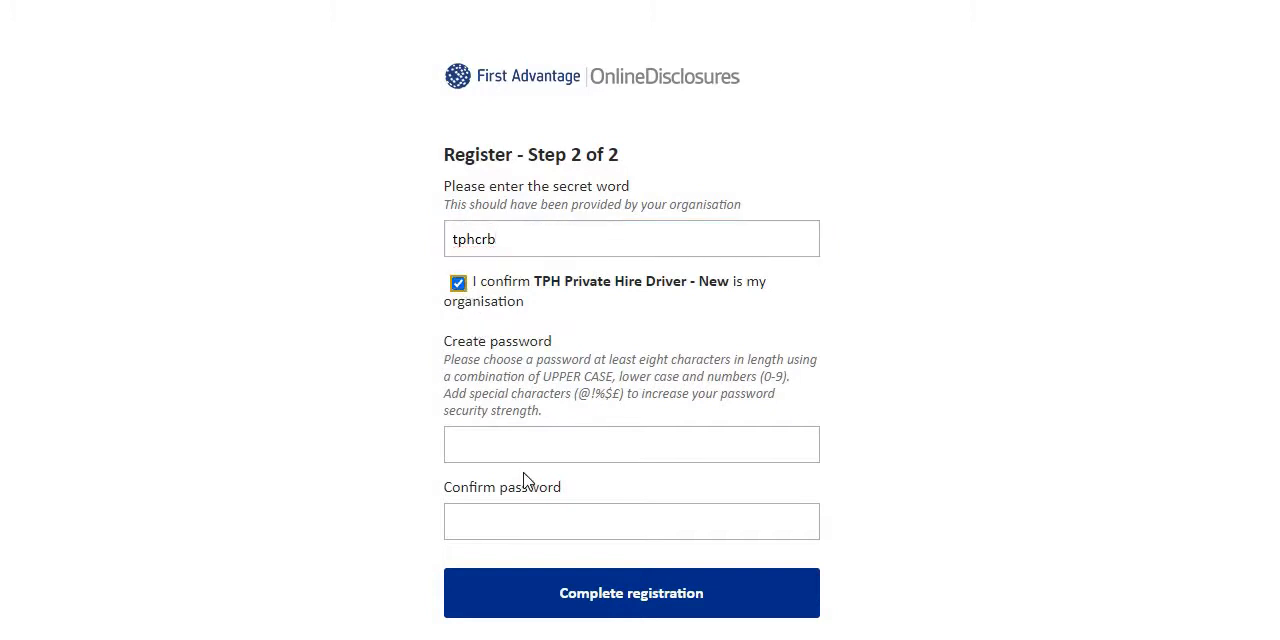
Complete the registration with a new, confirmed account password, declining to save it in the browser.
left_click(519, 457)
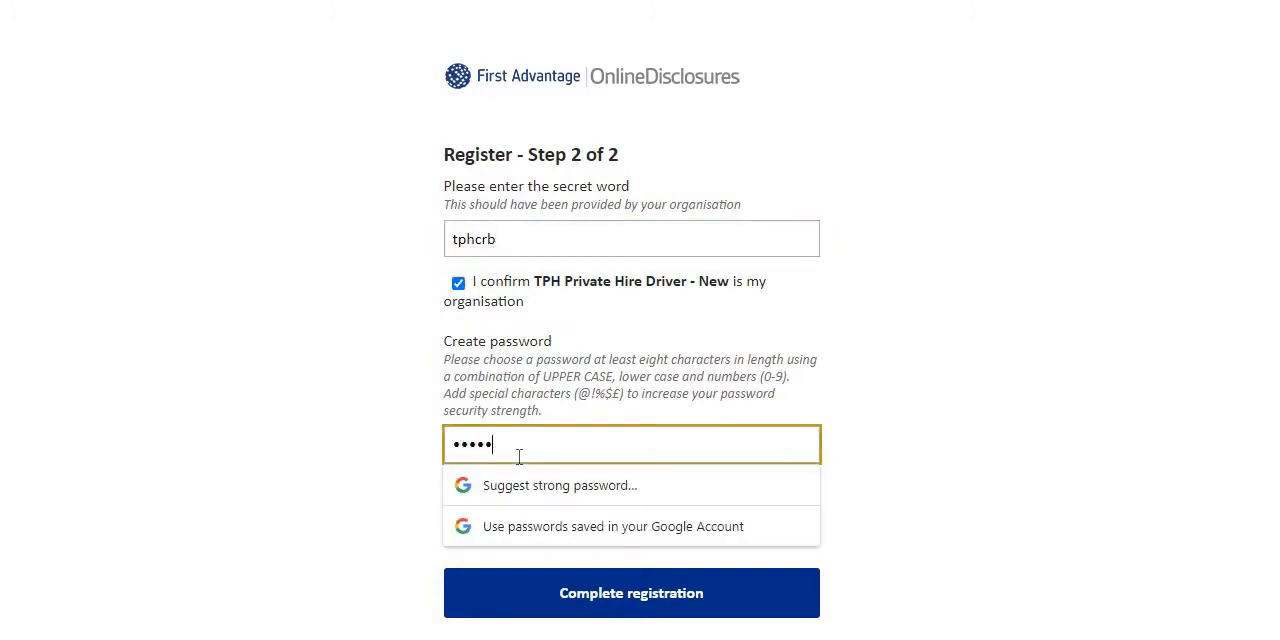
type("1")
left_click(1104, 504)
left_click(608, 522)
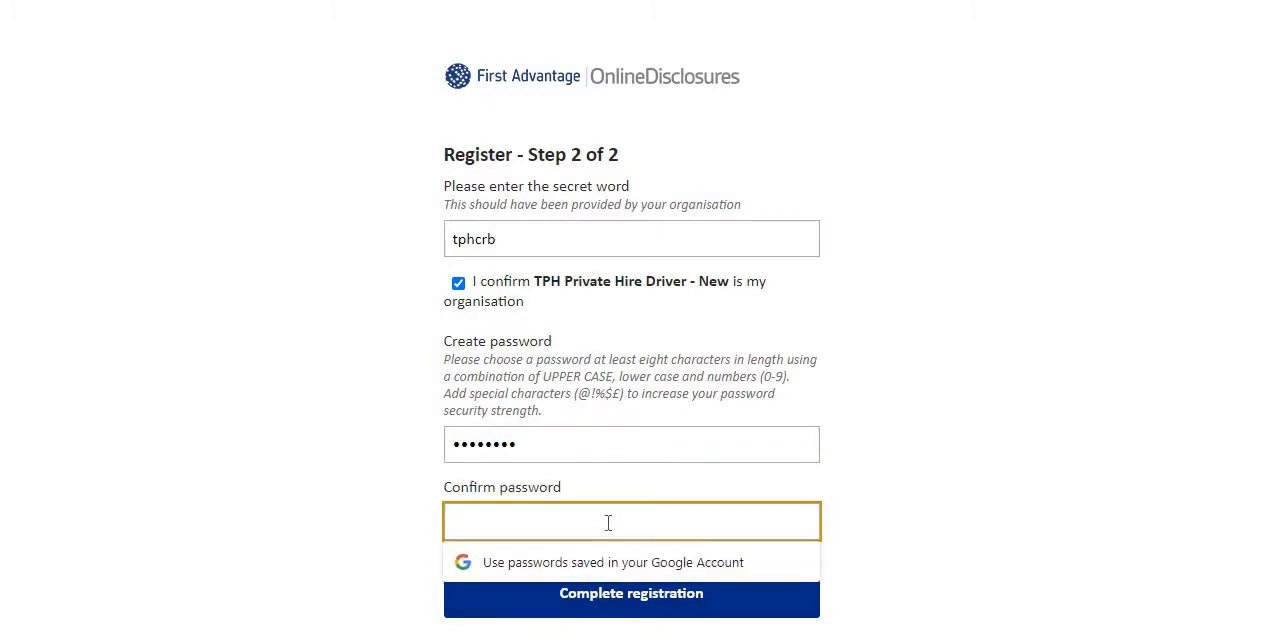
type("•••••••")
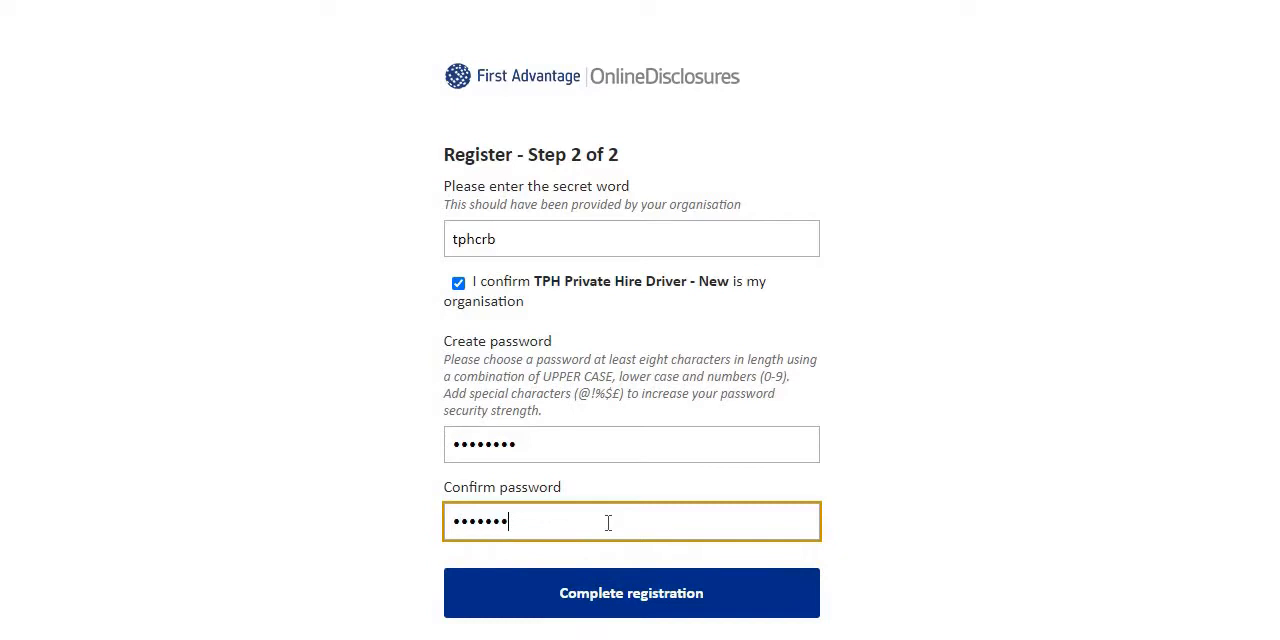
left_click(604, 605)
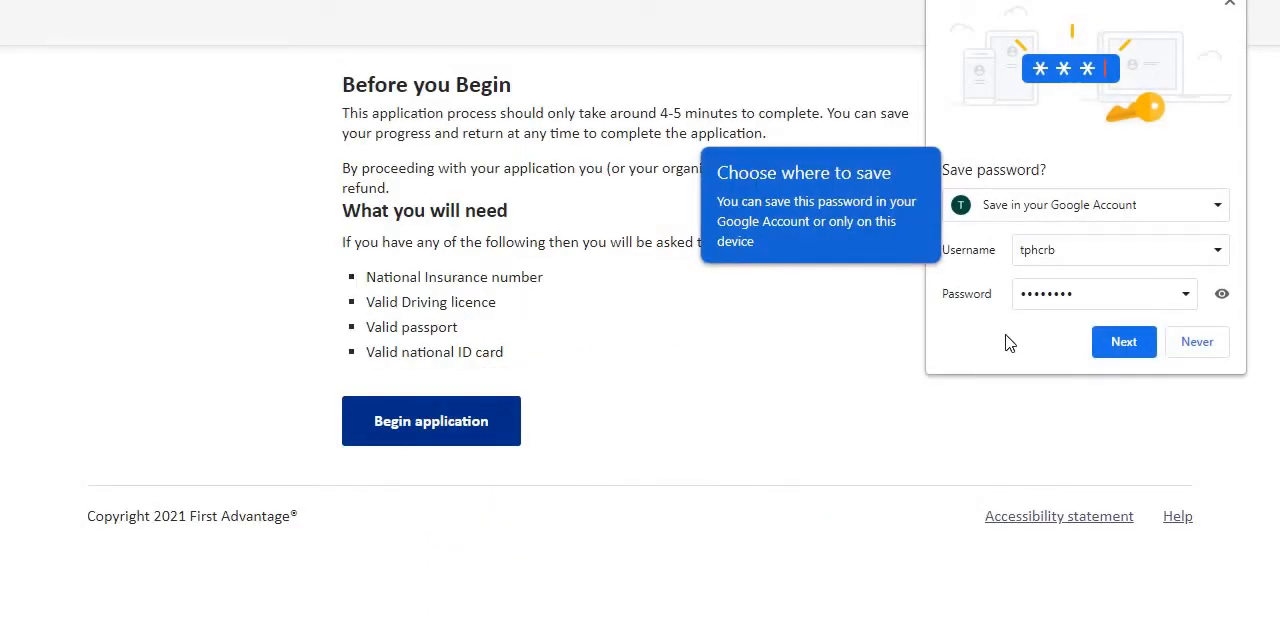
left_click(1197, 343)
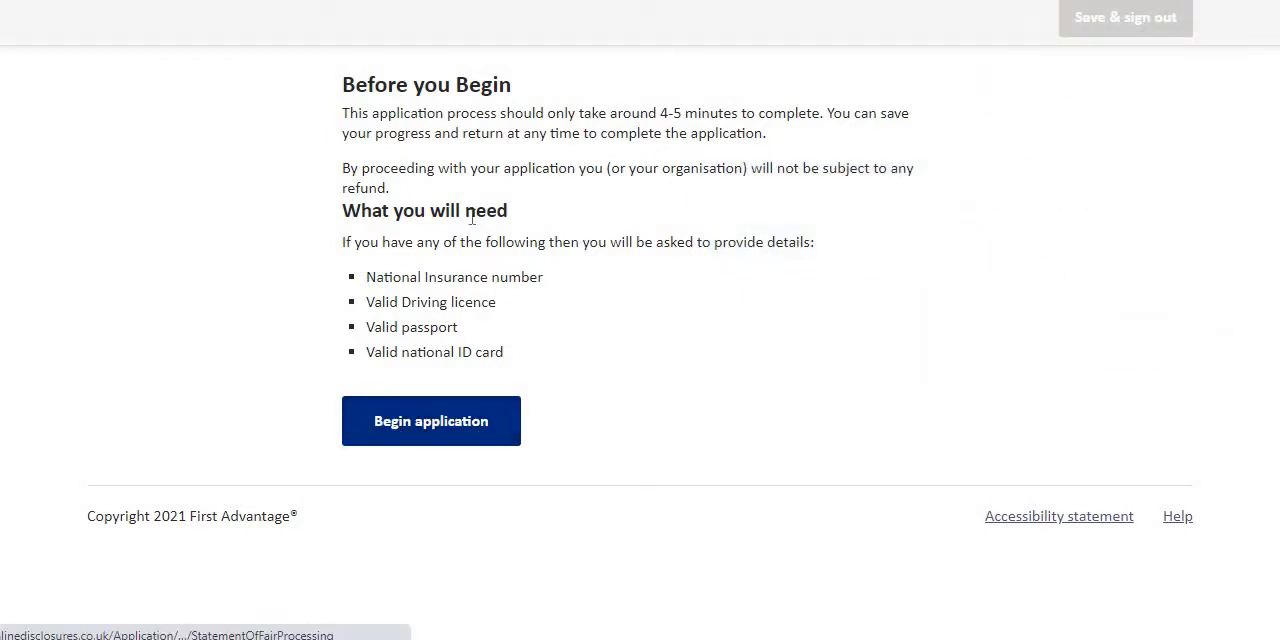
Begin the application and accept both the privacy policy and electronic result consent declarations, proceeding to the About You form.
left_click(469, 421)
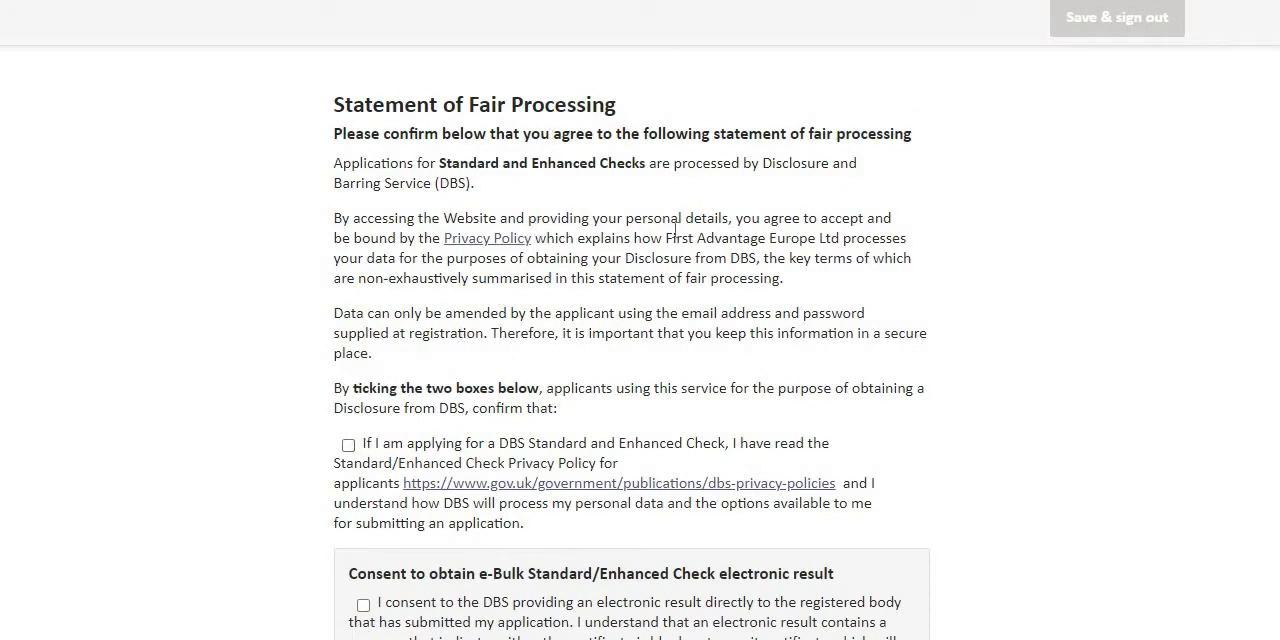
scroll(520, 384, "down", 1)
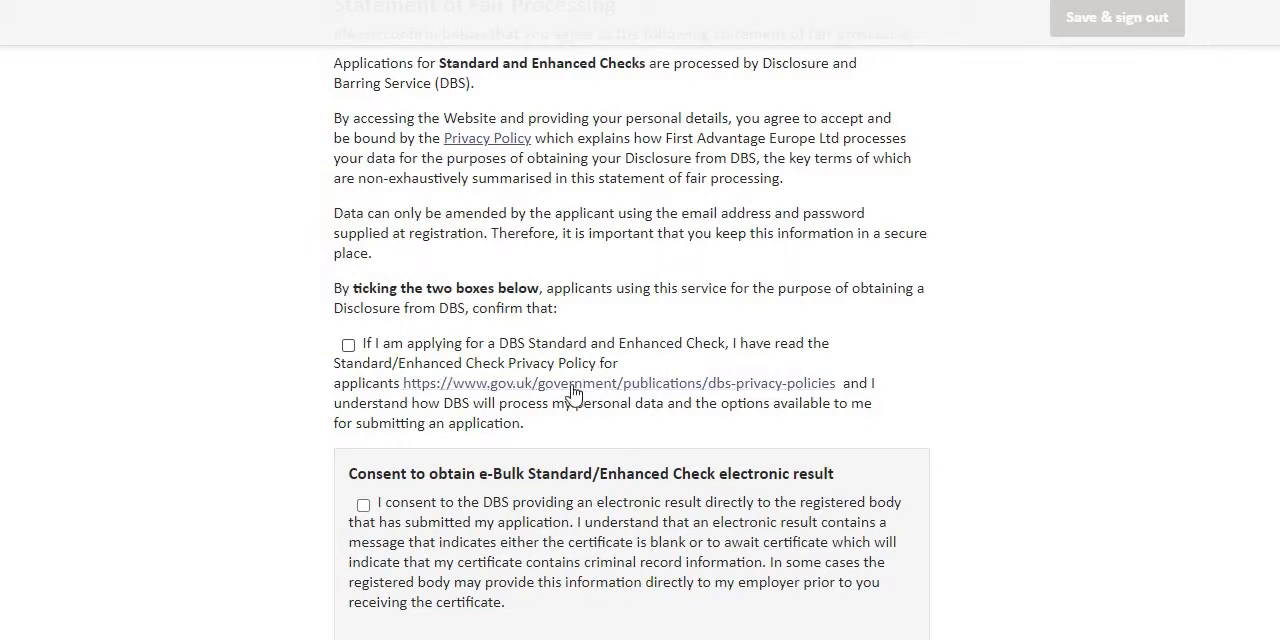
scroll(572, 393, "down", 1)
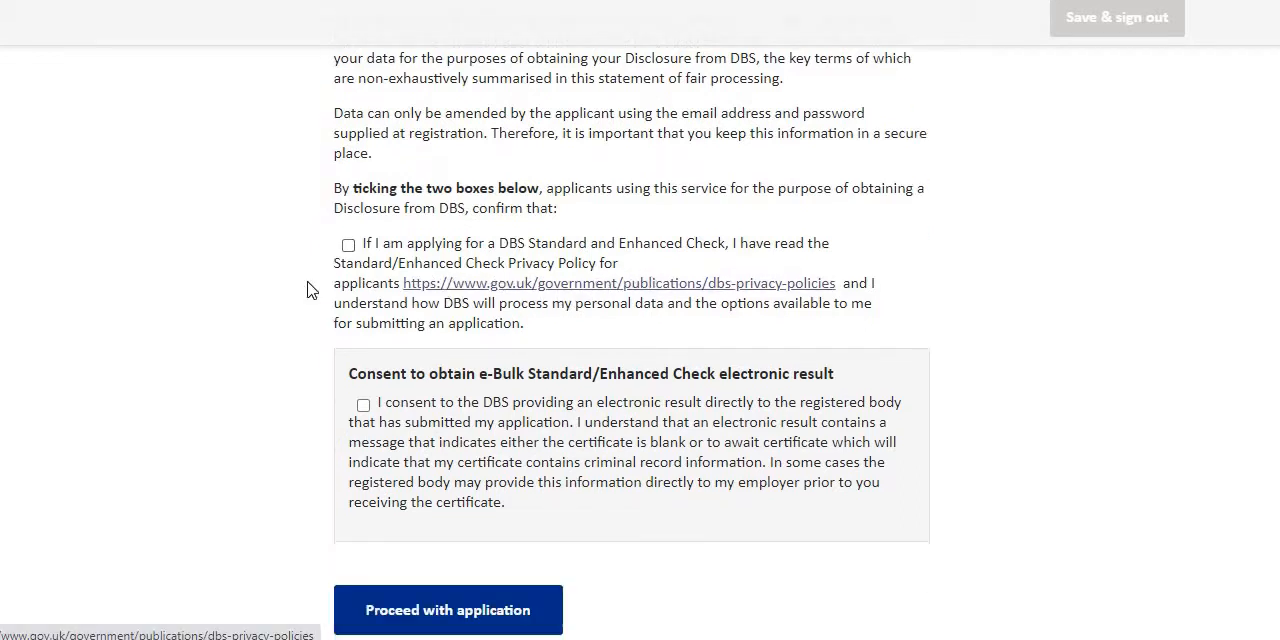
left_click(349, 248)
left_click(363, 405)
scroll(440, 497, "down", 1)
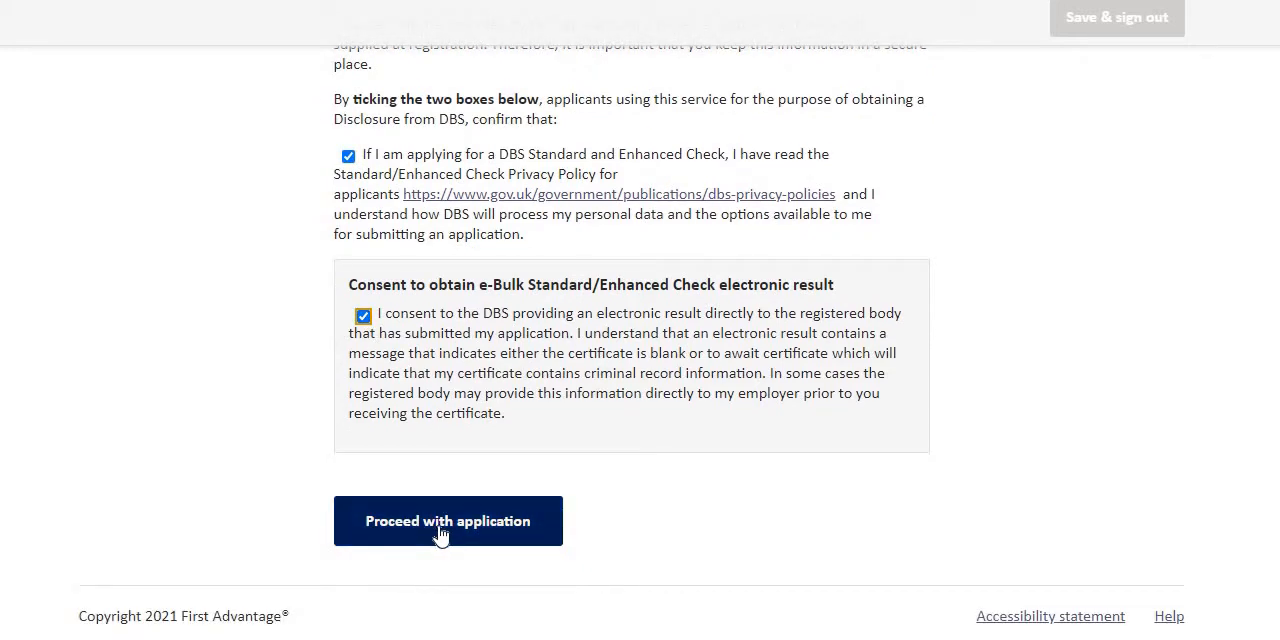
left_click(440, 535)
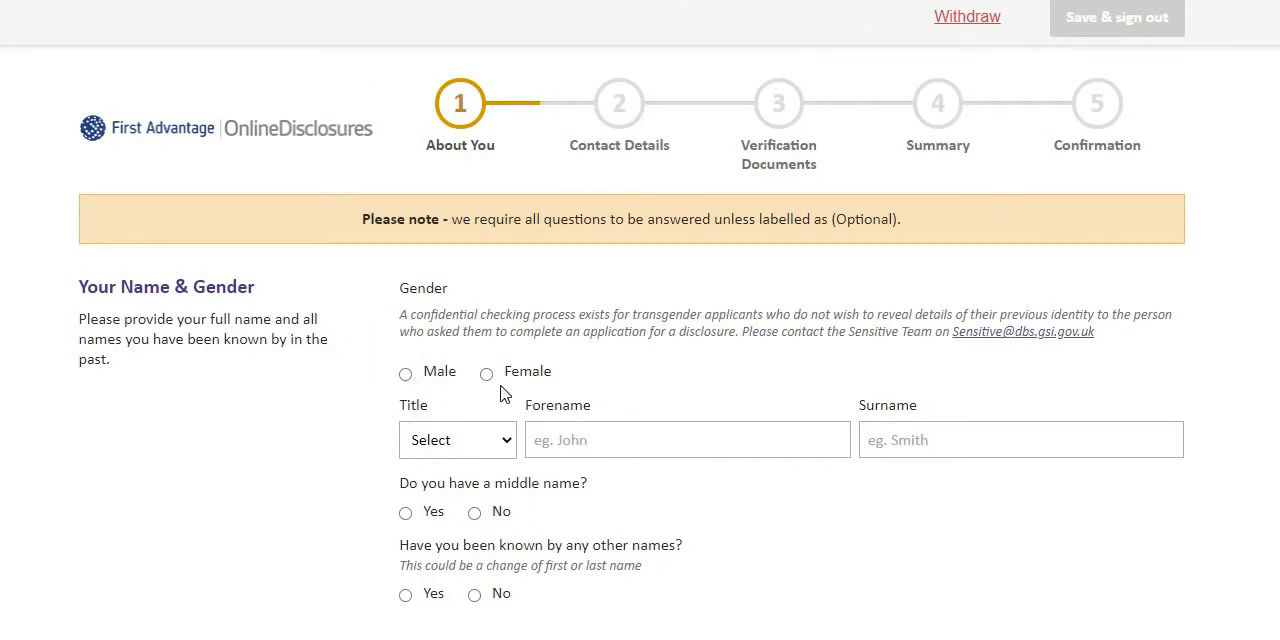
Set the applicant's gender to Male and title to MR.
scroll(432, 292, "down", 1)
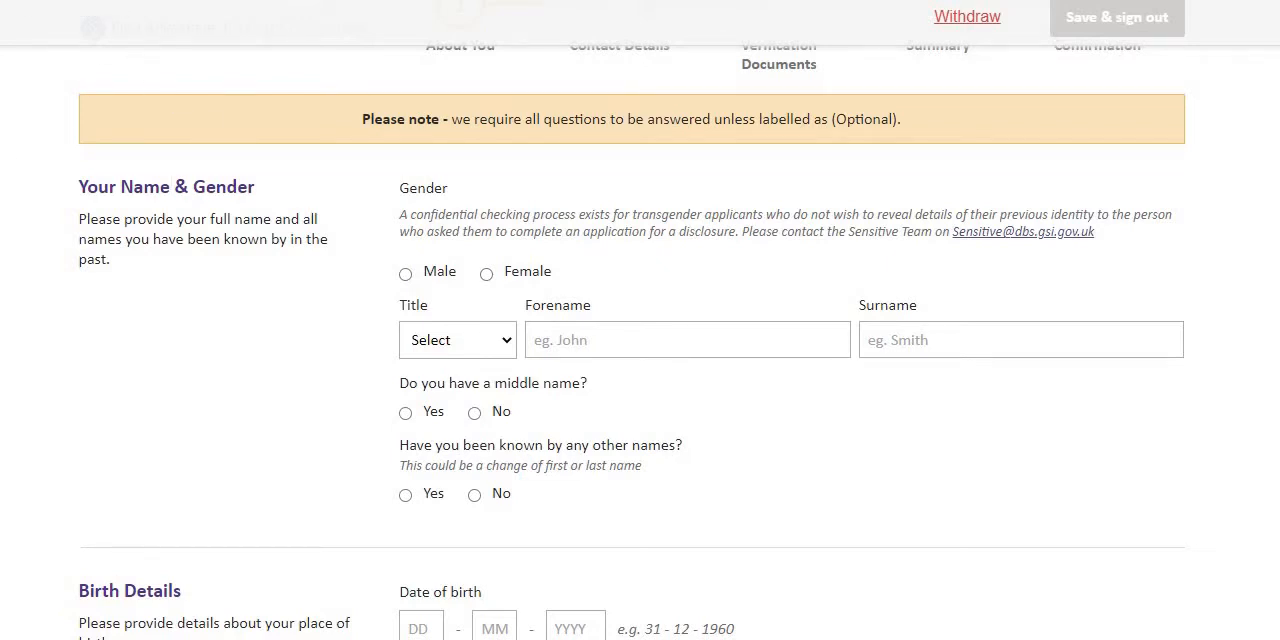
left_click(405, 274)
left_click(484, 340)
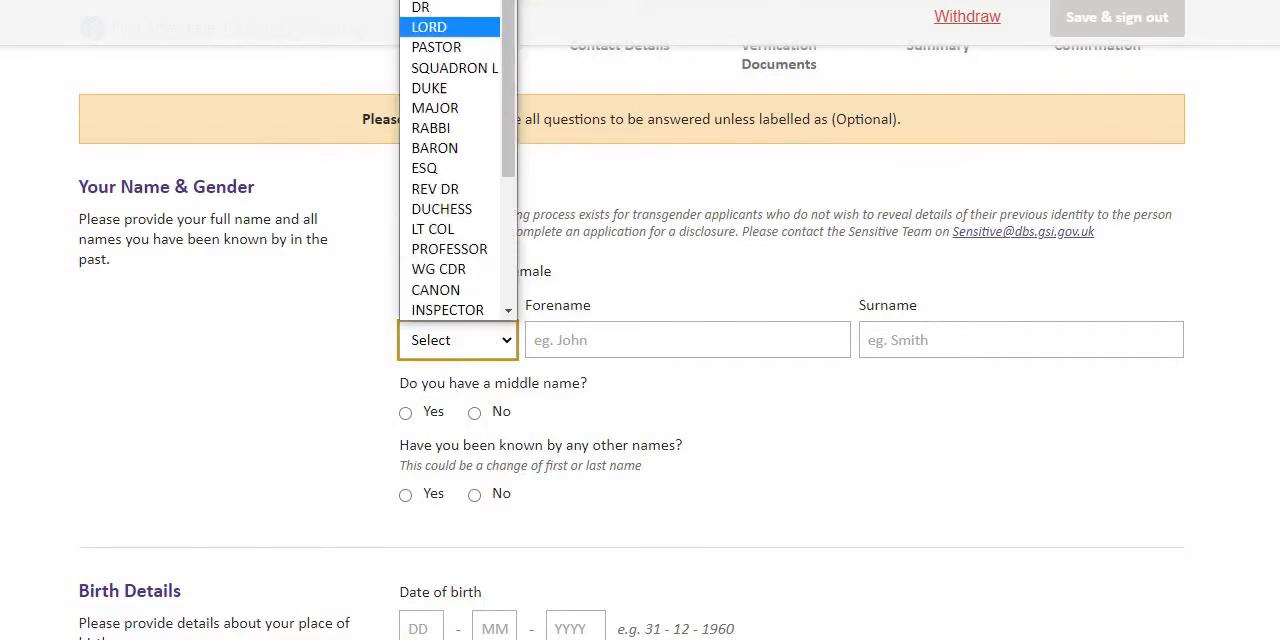
scroll(455, 160, "down", 1)
left_click(440, 2)
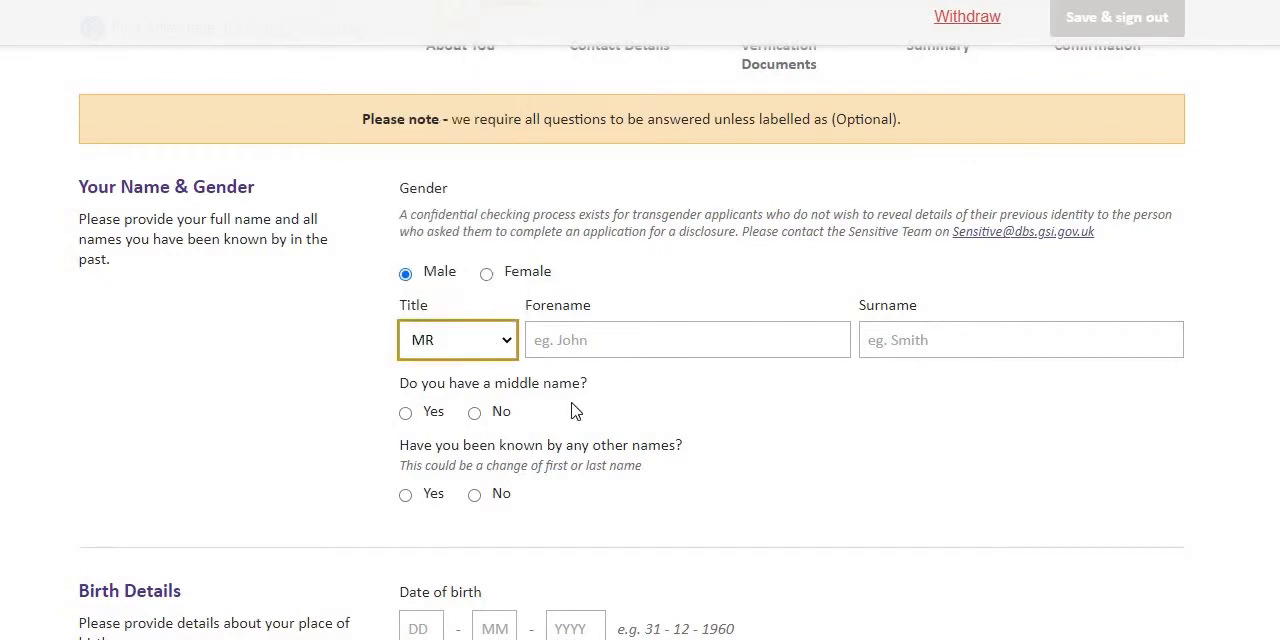
Enter the applicant's forename and surname in the name section.
left_click(608, 331)
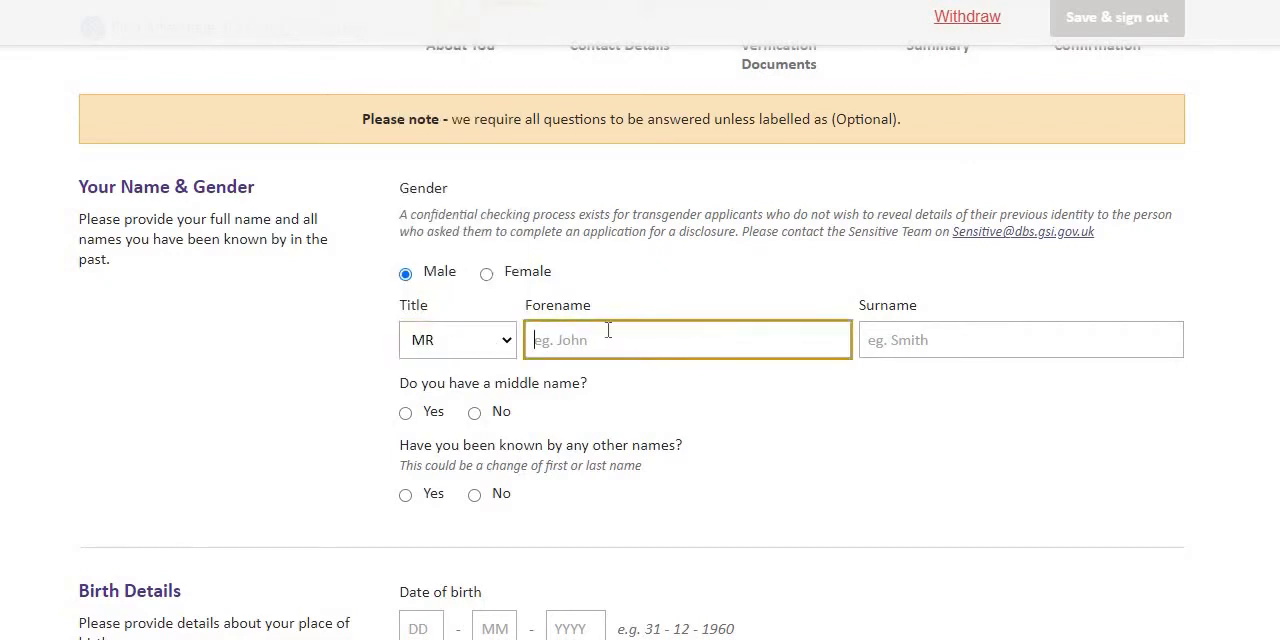
left_click(924, 338)
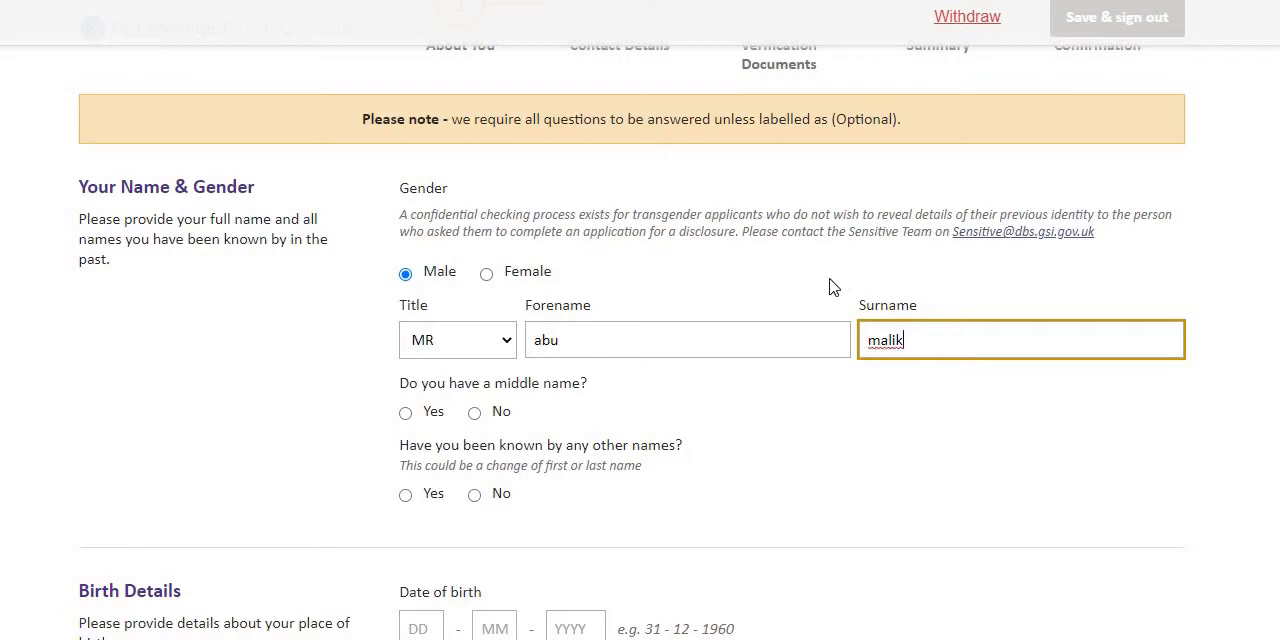
Answer No to having a middle name and No to having been known by any other names.
scroll(830, 471, "down", 1)
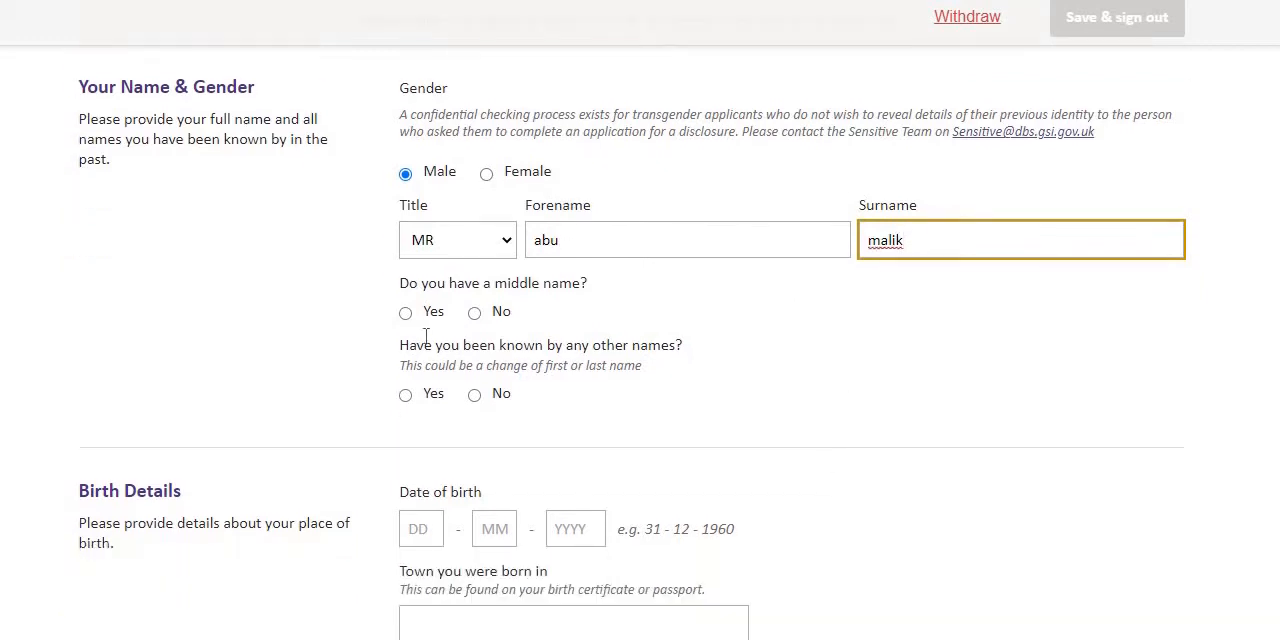
left_click(474, 313)
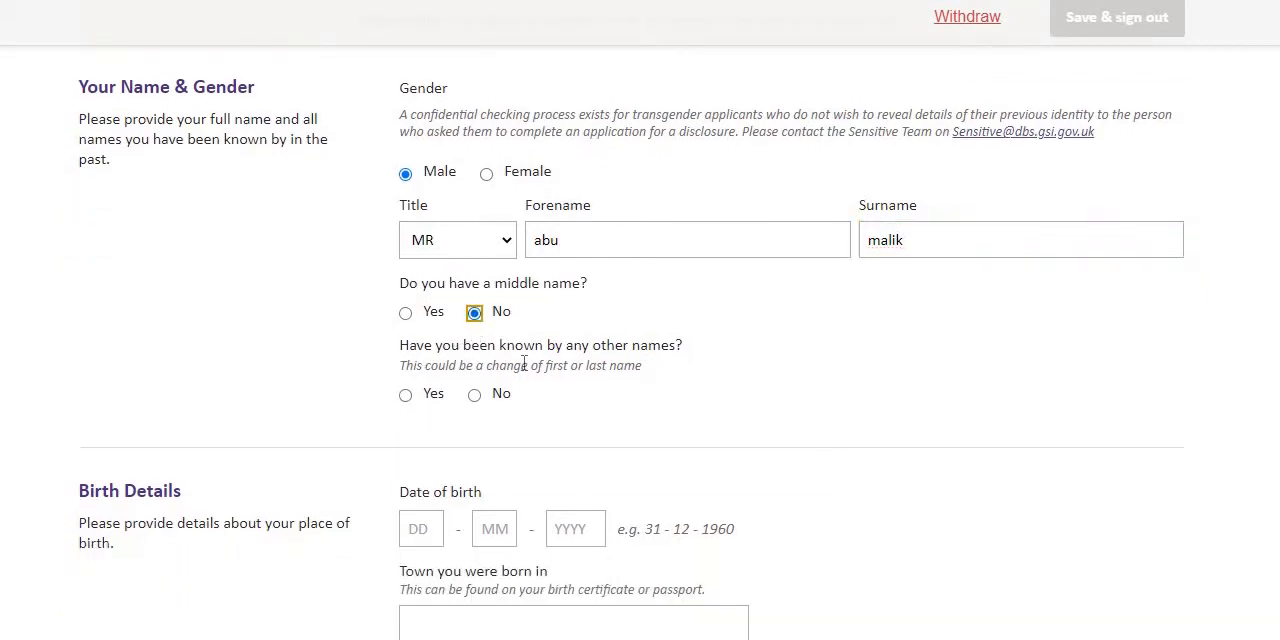
scroll(589, 366, "down", 1)
left_click(474, 300)
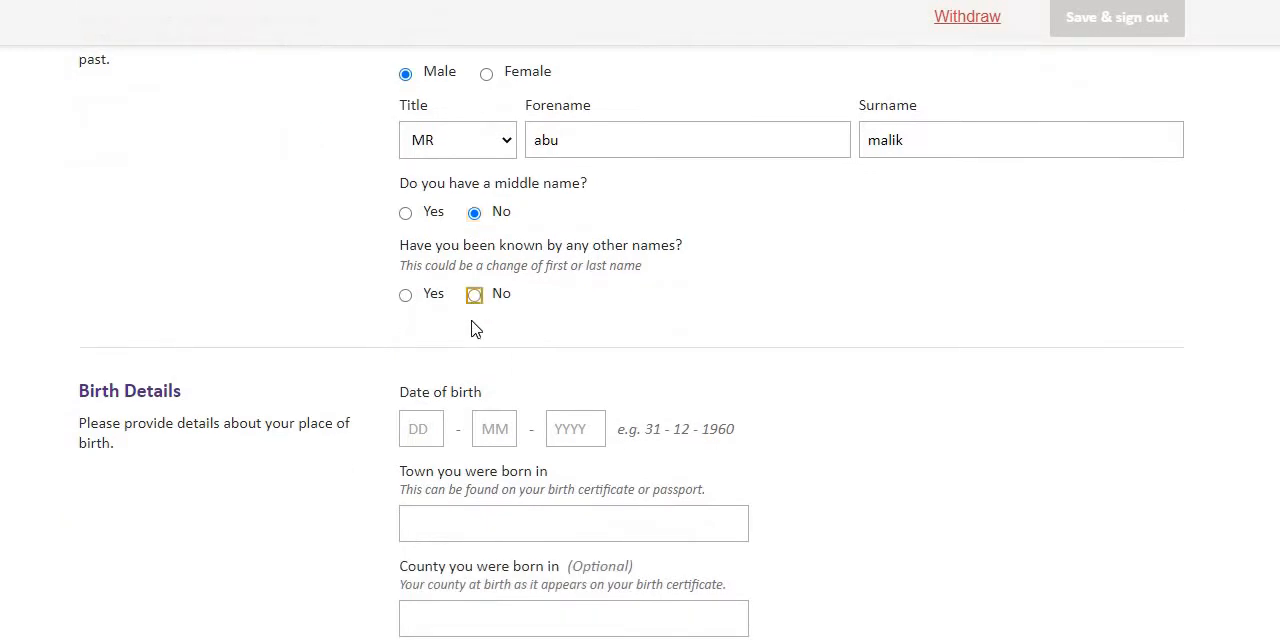
Enter the applicant's date of birth as day, month and year in the Birth Details section.
left_click(411, 437)
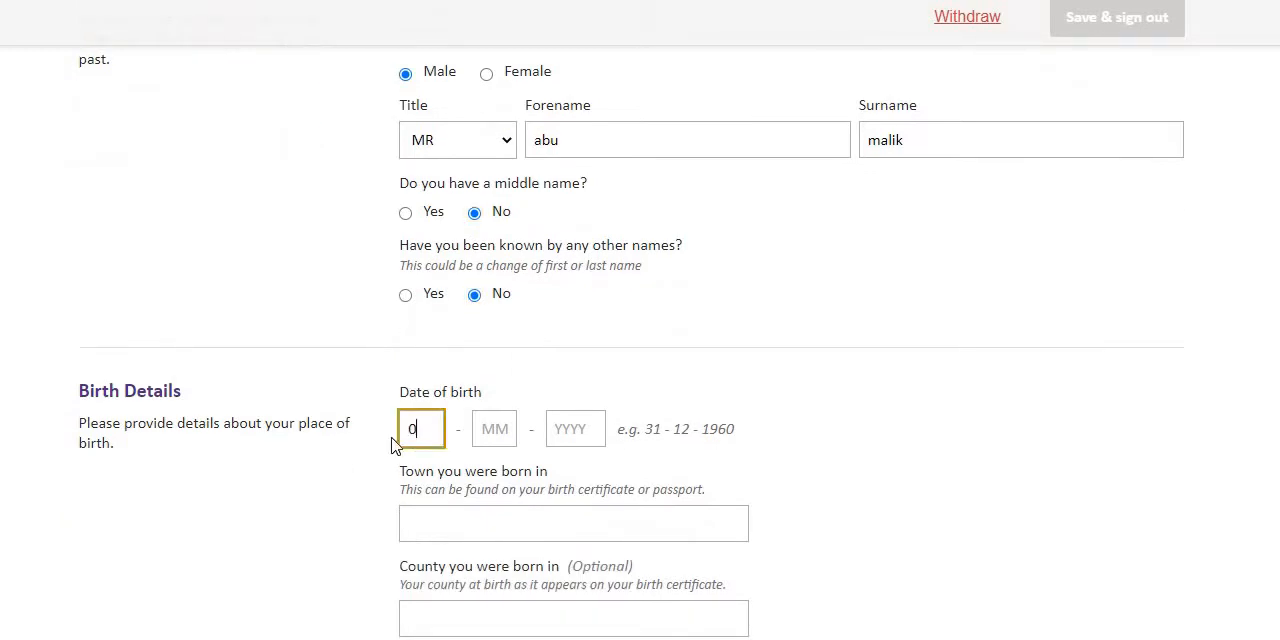
left_click(488, 432)
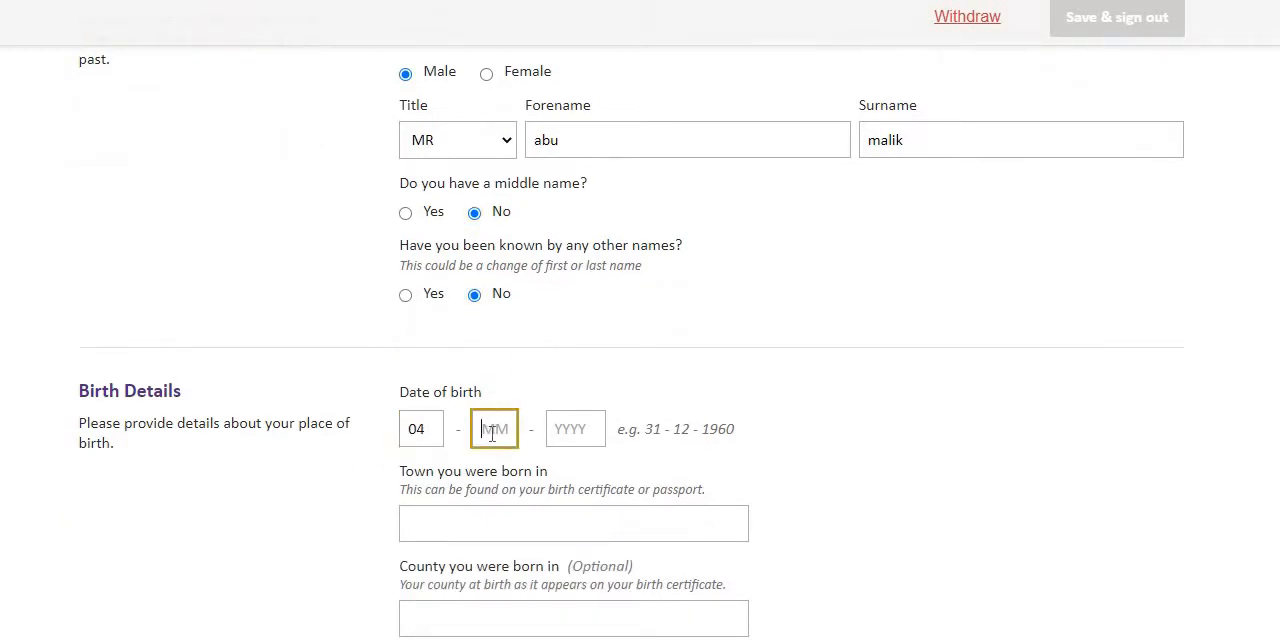
type("04")
left_click(578, 432)
type("1988")
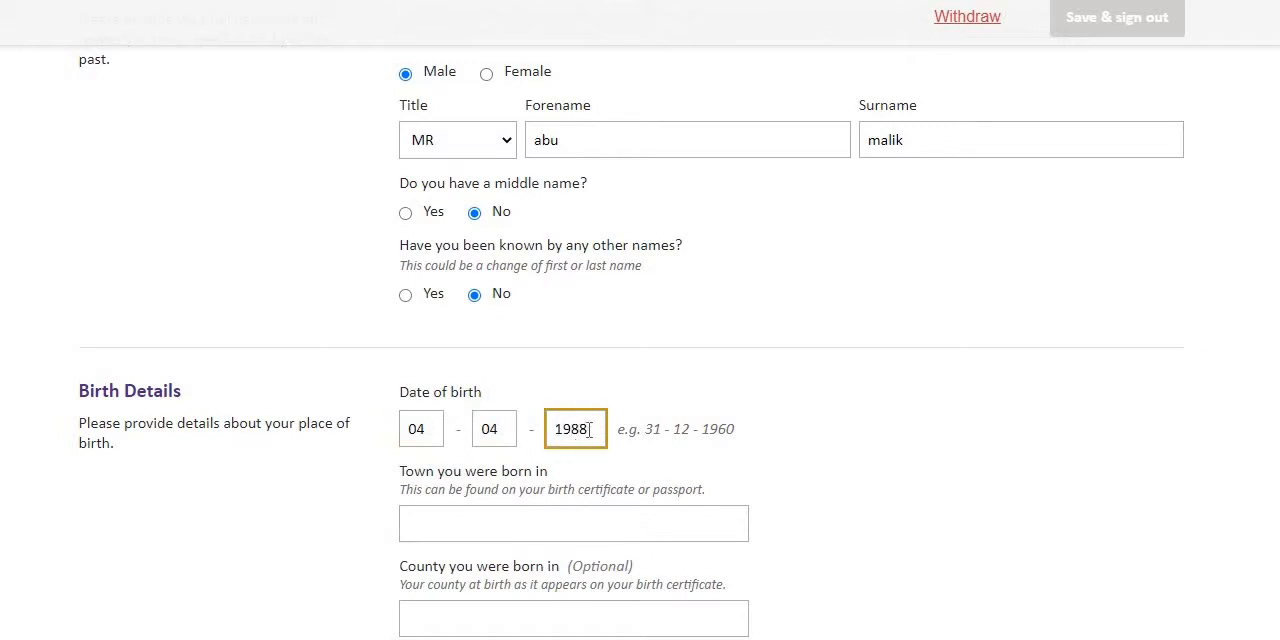
Enter abc as the town of birth and set the country of birth to Pakistan.
scroll(190, 316, "down", 1)
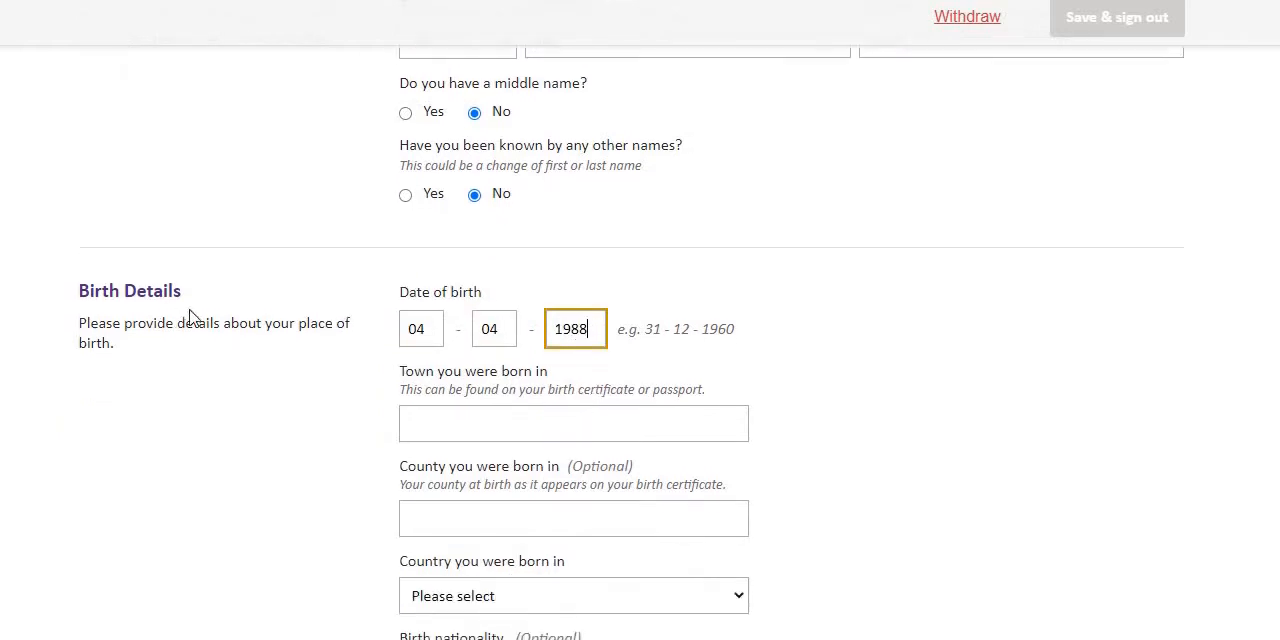
scroll(490, 370, "down", 1)
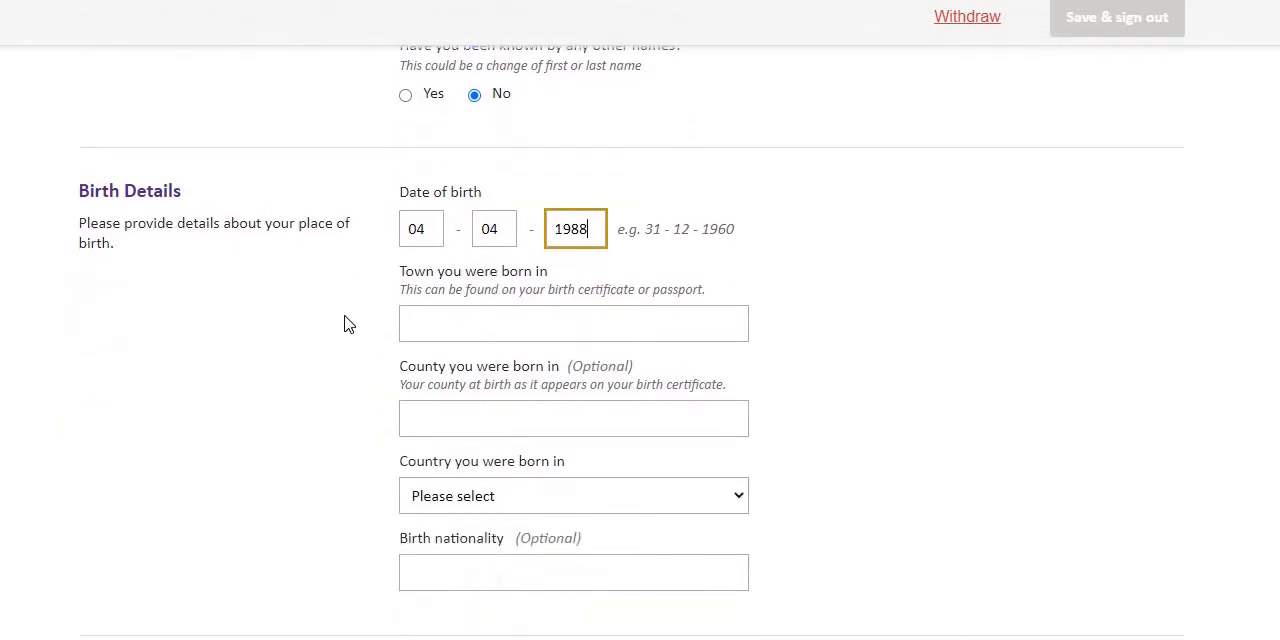
left_click(479, 334)
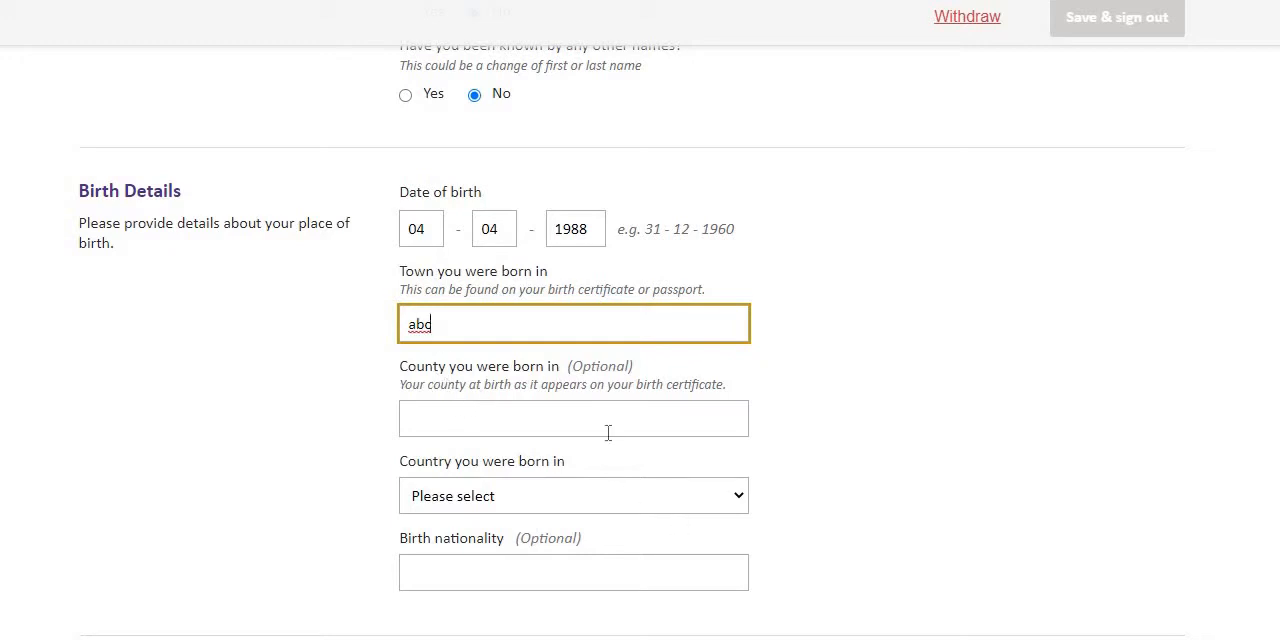
scroll(607, 404, "down", 1)
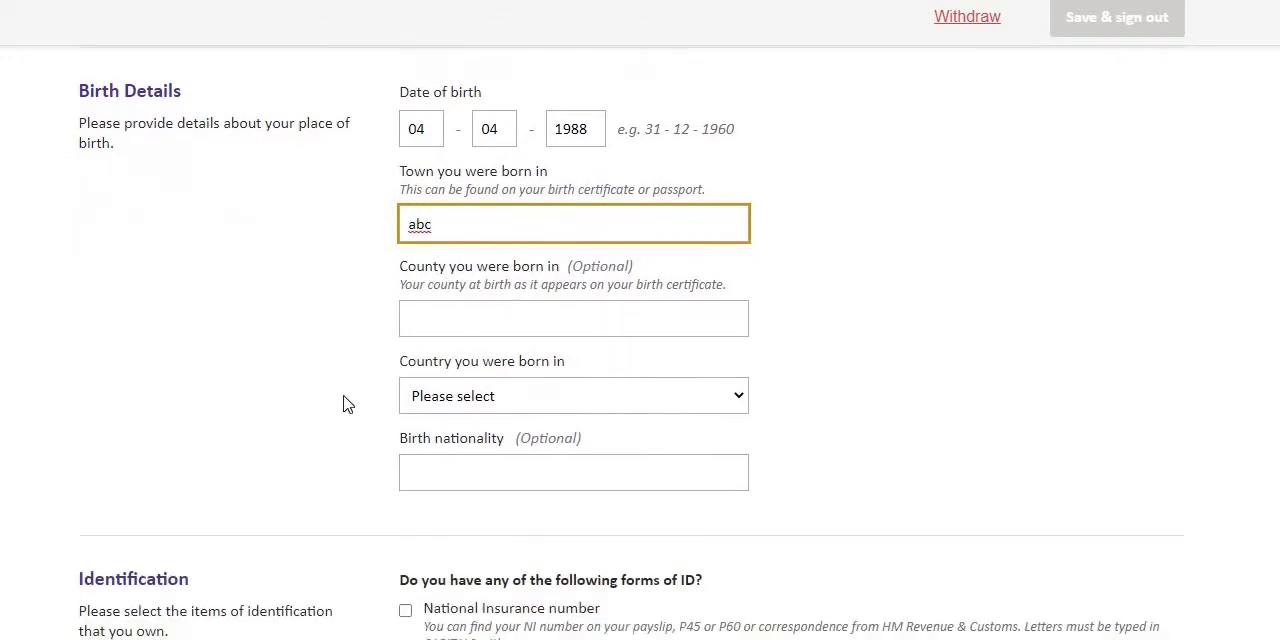
left_click(548, 406)
key("p")
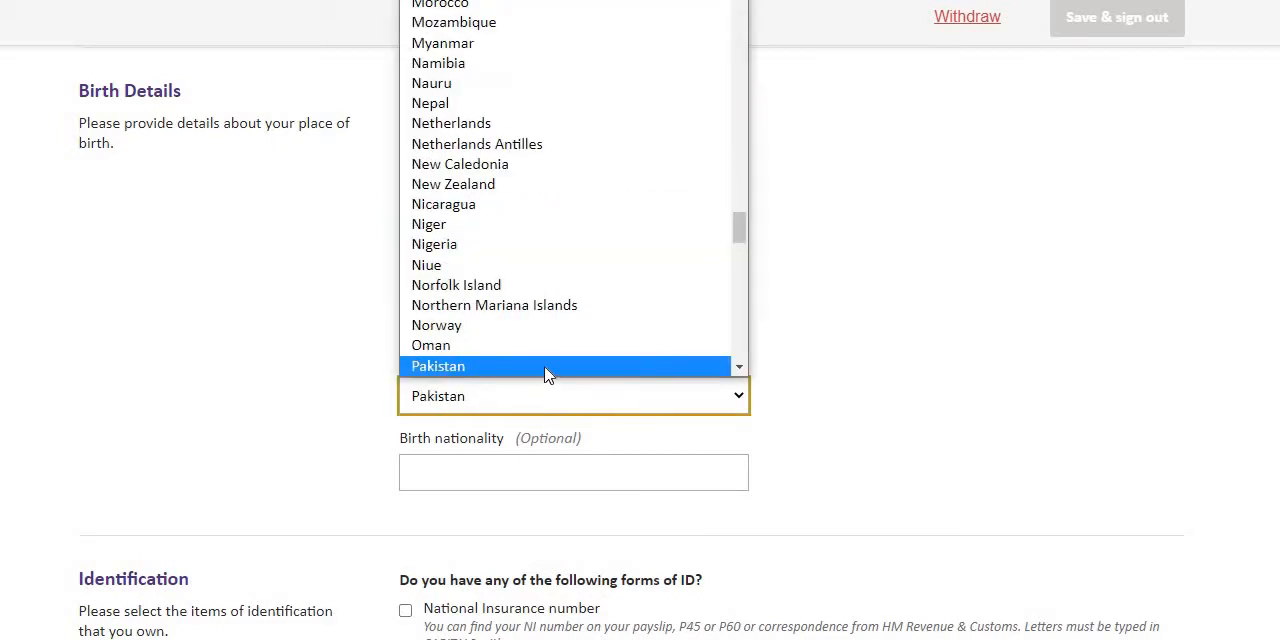
left_click(549, 368)
Mark National Insurance number, valid driving licence and valid passport as the forms of ID owned.
scroll(651, 409, "down", 2)
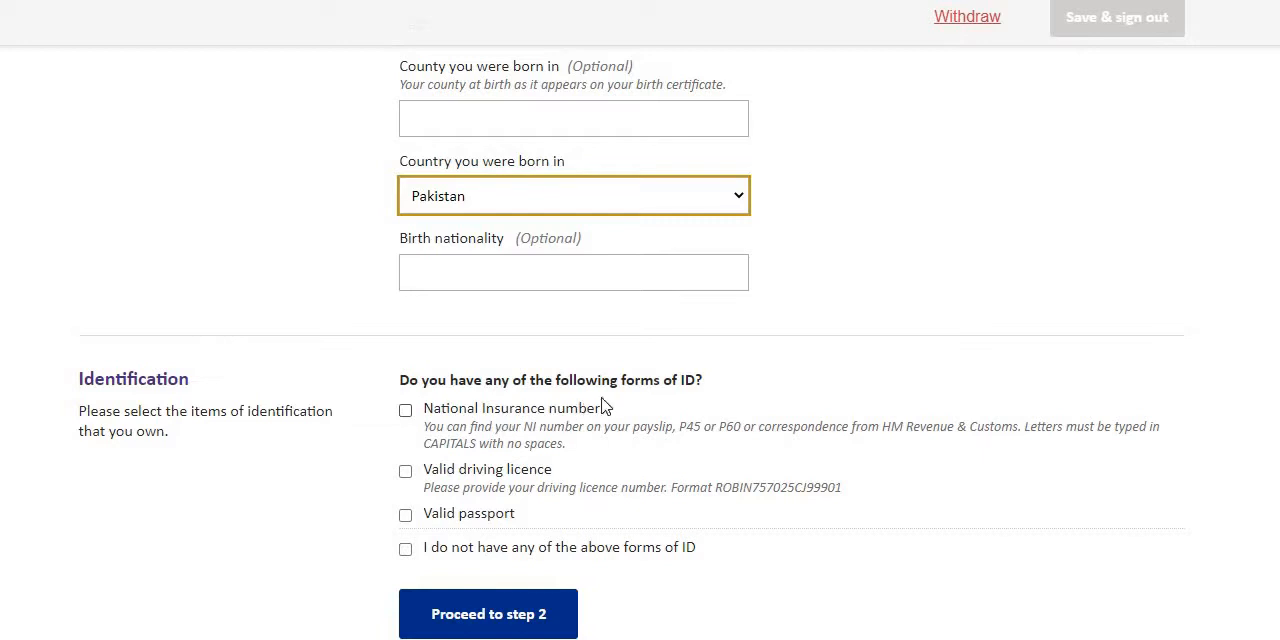
left_click(406, 412)
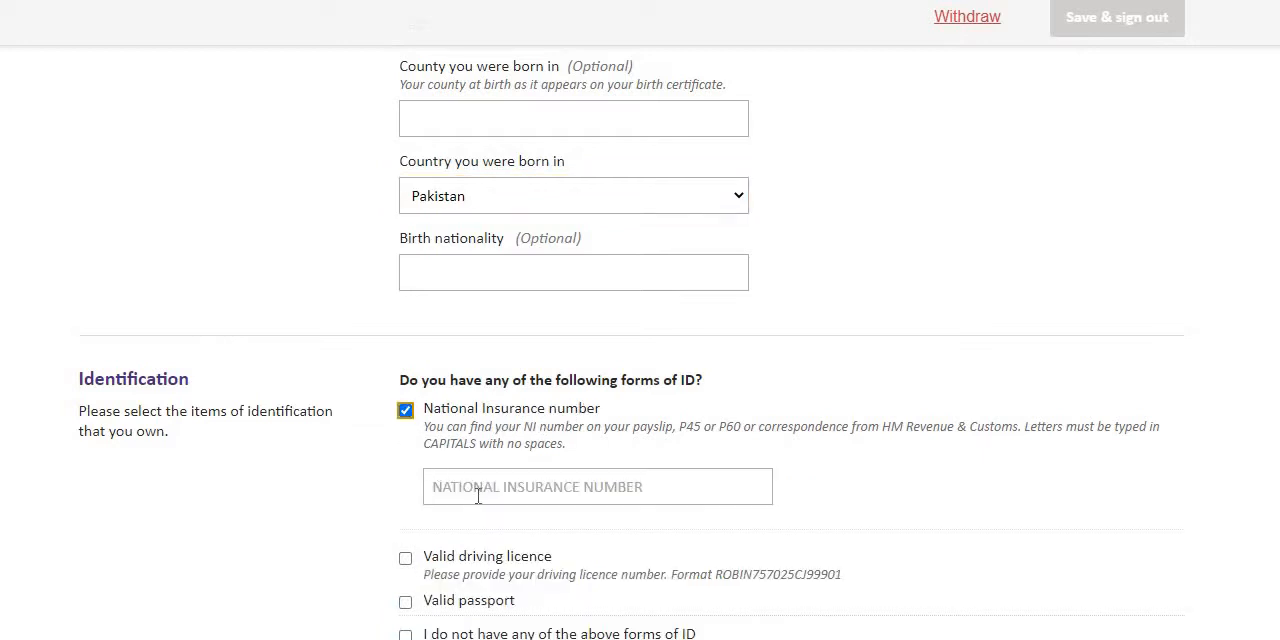
scroll(478, 495, "down", 2)
left_click(406, 379)
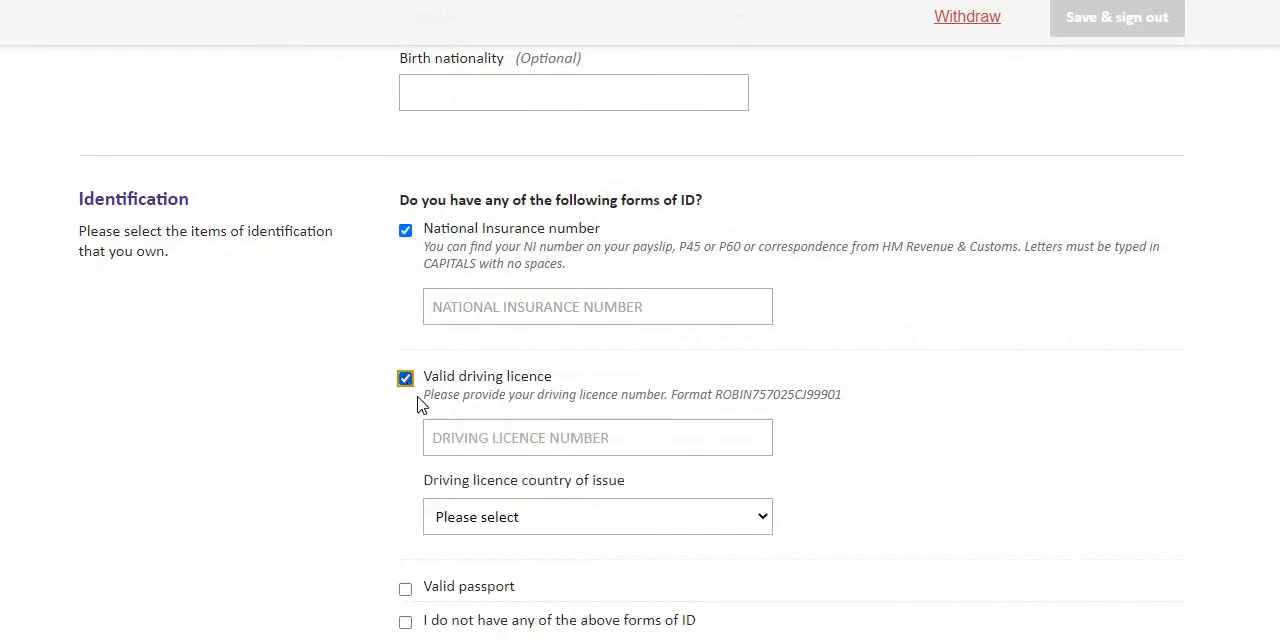
scroll(493, 407, "down", 1)
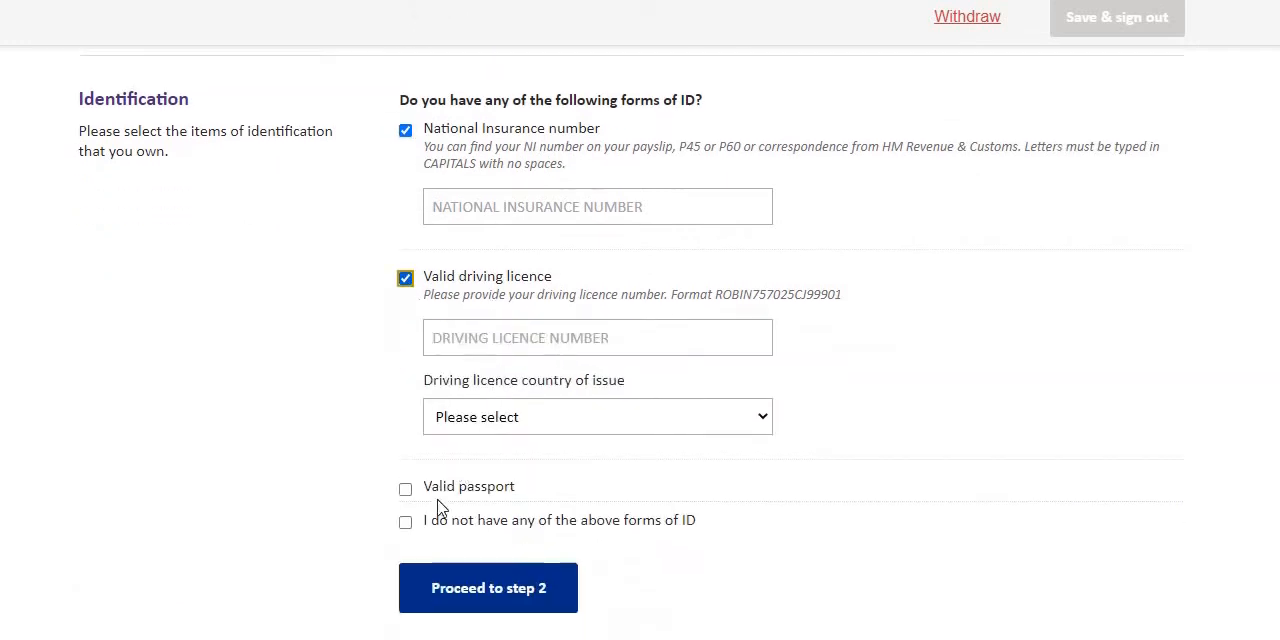
left_click(405, 489)
scroll(495, 488, "down", 2)
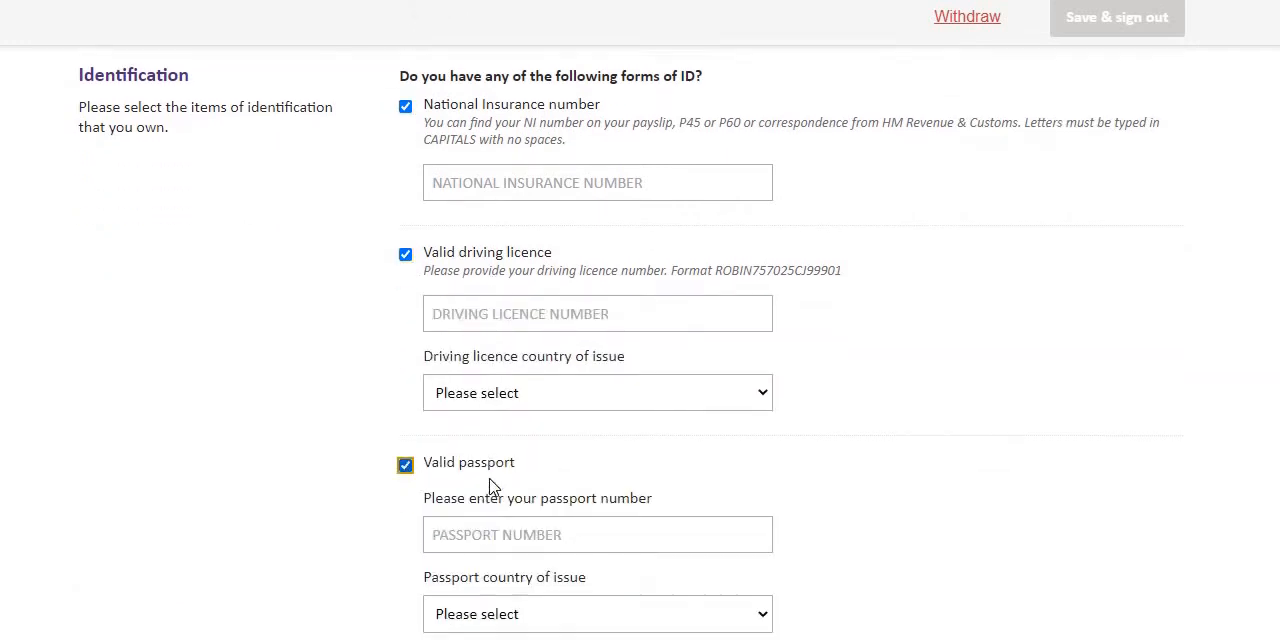
scroll(478, 483, "up", 4)
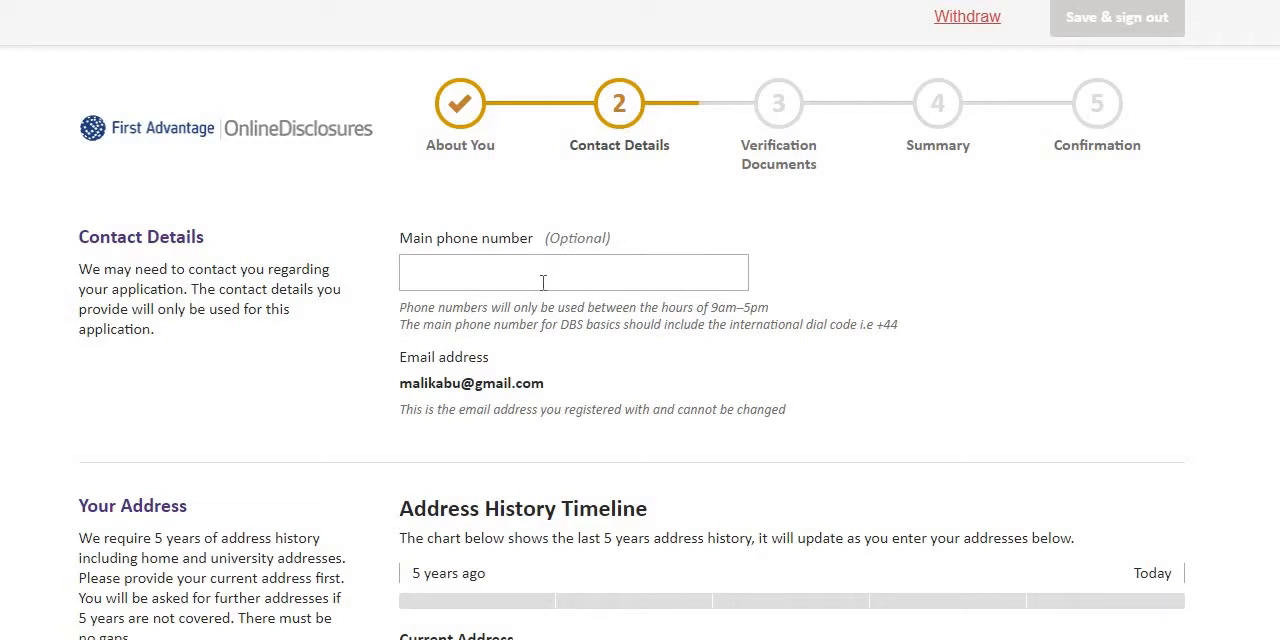
Confirm the current address with the move-in date 21 November 2002 and proceed to the Verification Documents stage.
scroll(543, 283, "down", 1)
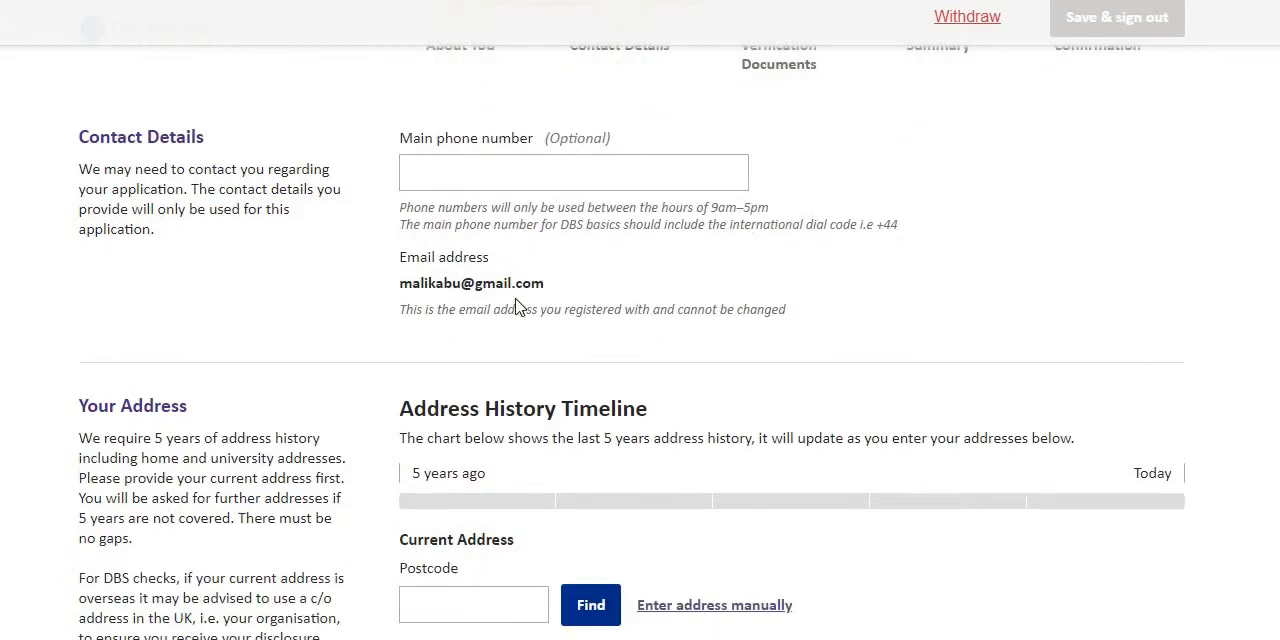
scroll(476, 438, "down", 1)
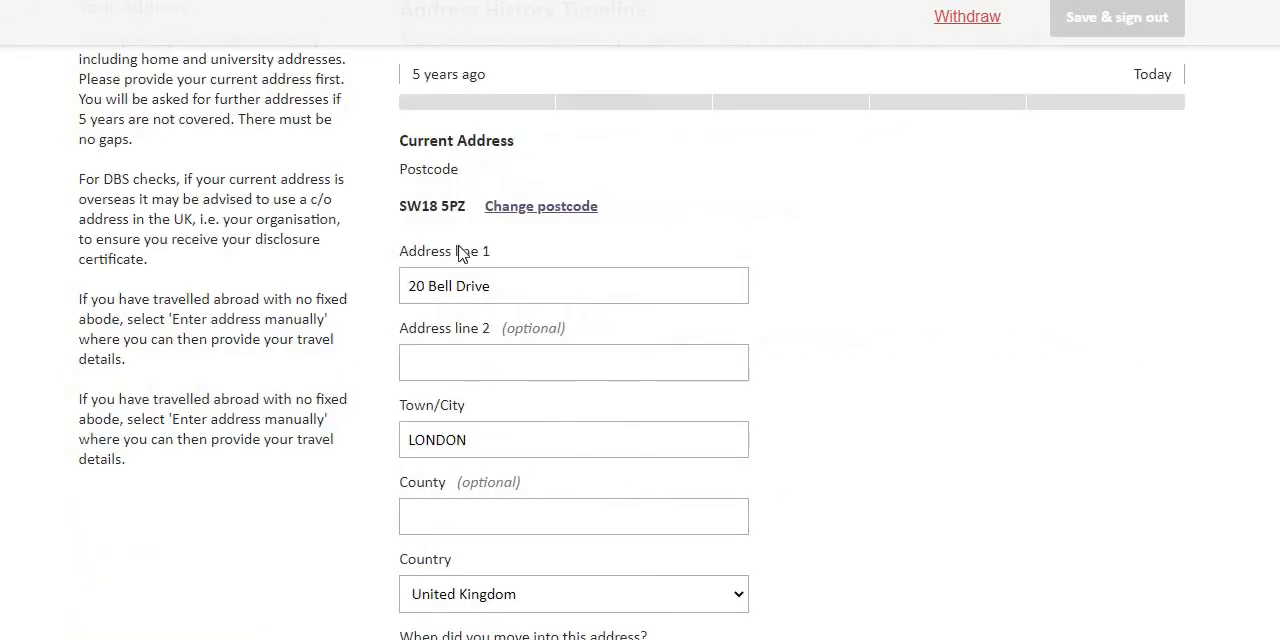
scroll(543, 249, "down", 3)
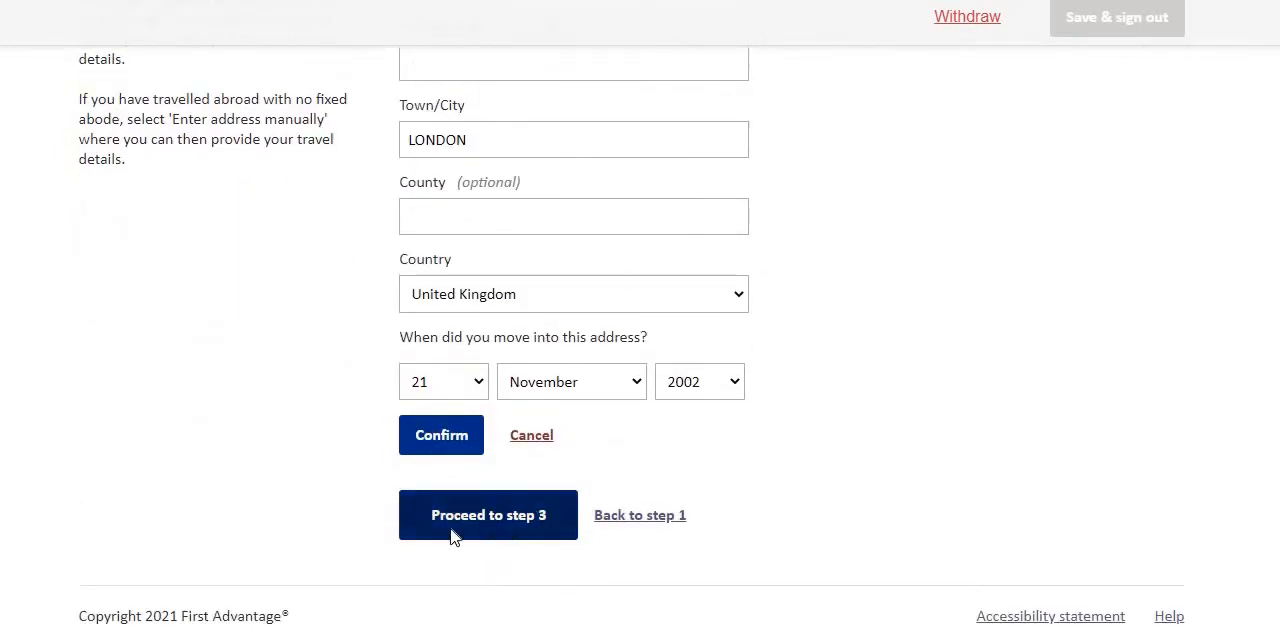
left_click(516, 523)
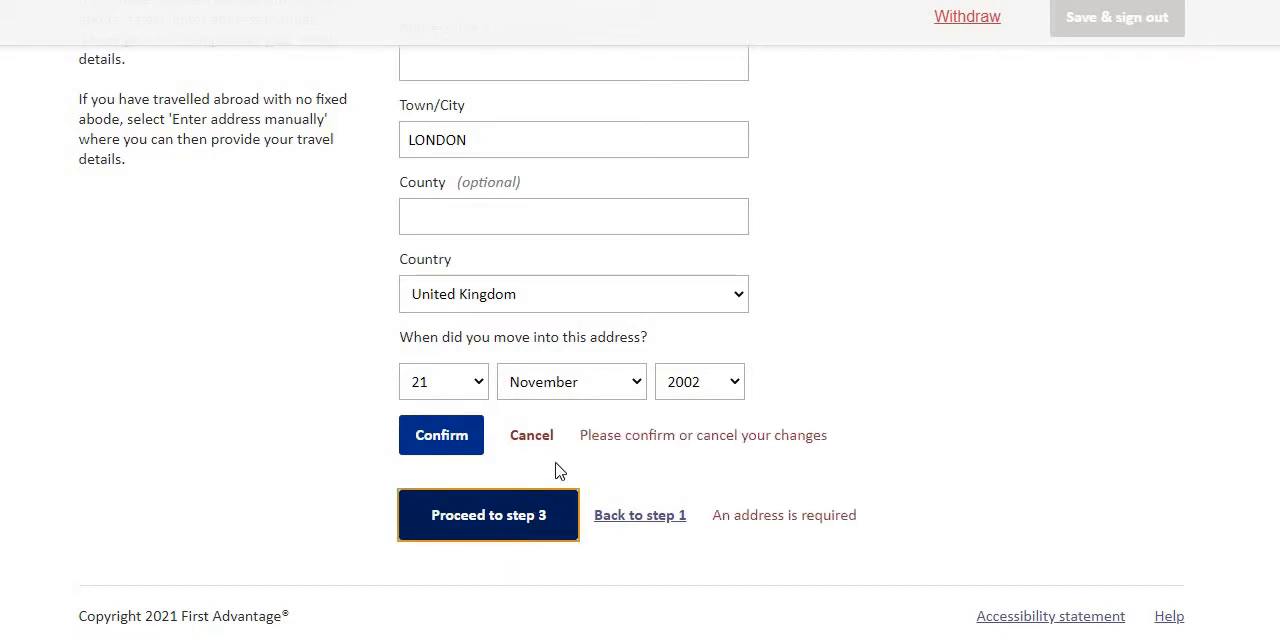
left_click(450, 440)
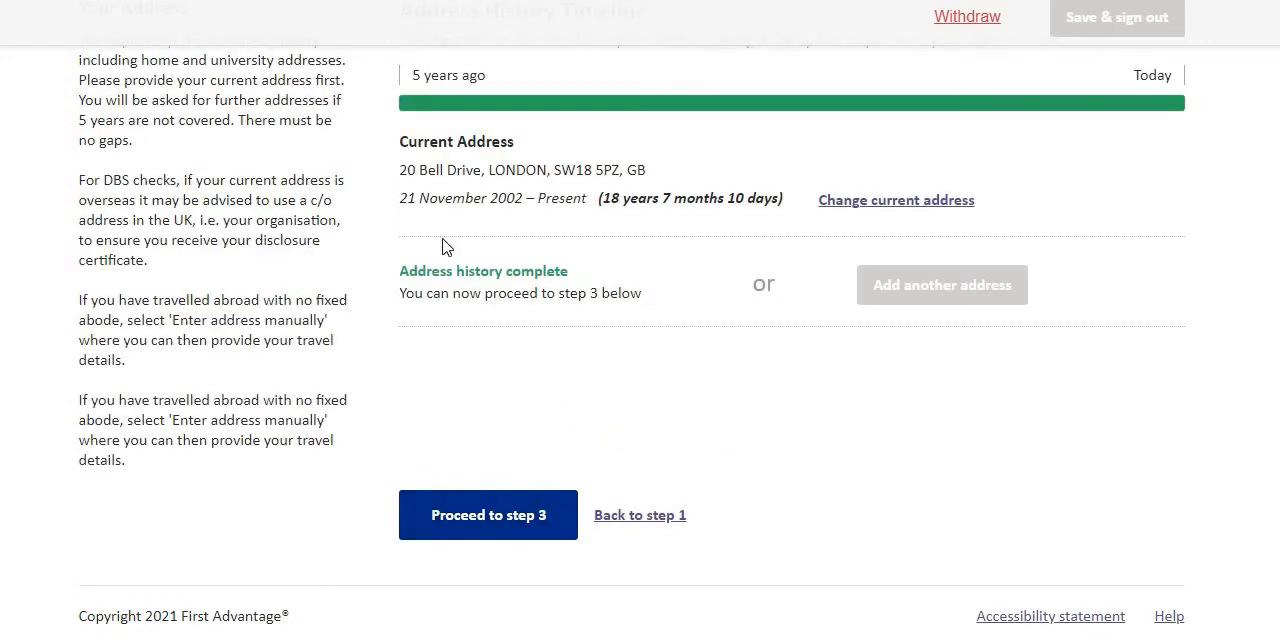
left_click(493, 525)
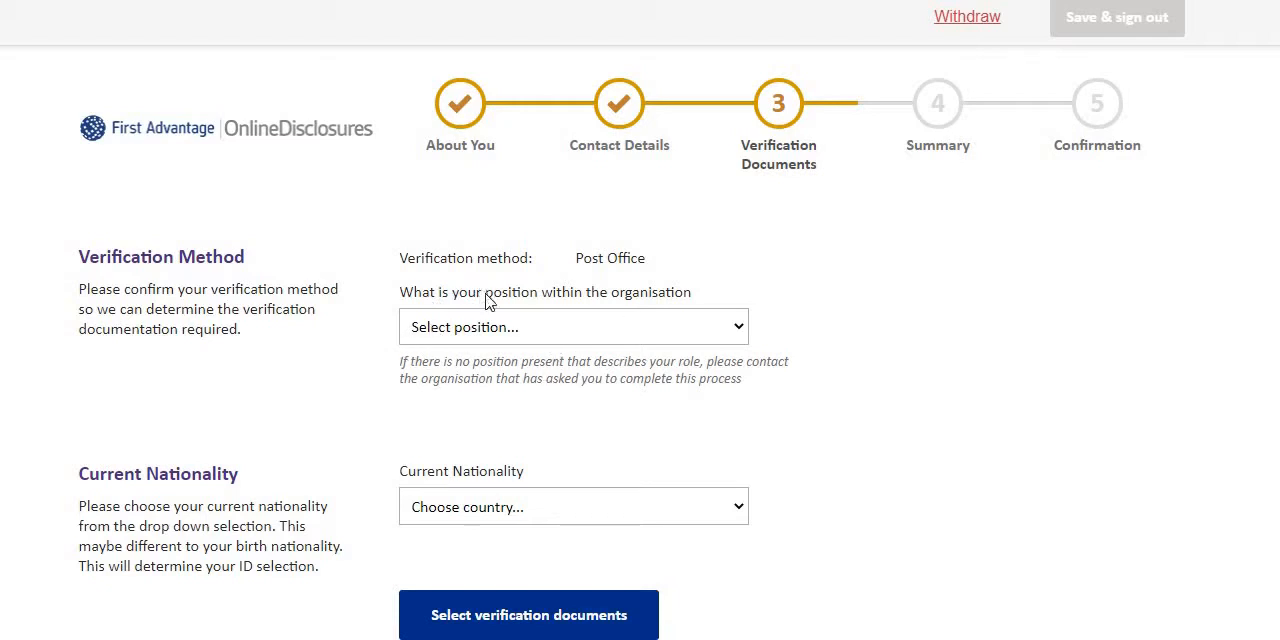
Set the position to Private Hire Driver and the current nationality to United Kingdom, and continue to verification document selection.
left_click(537, 339)
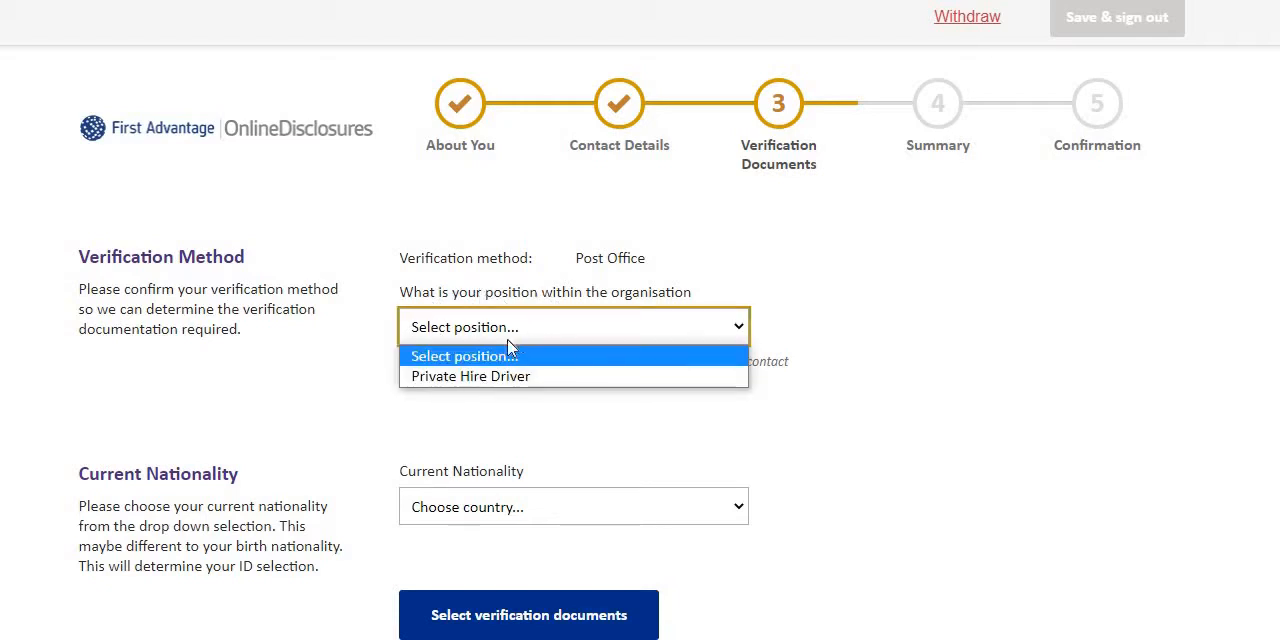
left_click(444, 378)
scroll(498, 410, "down", 3)
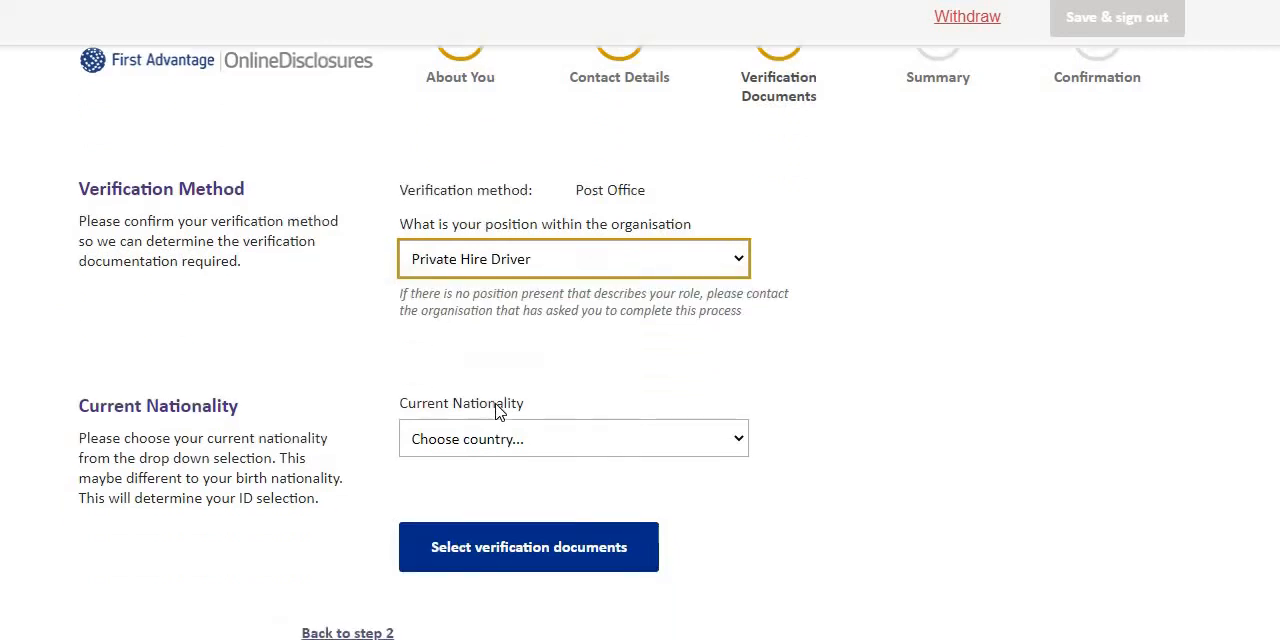
left_click(487, 326)
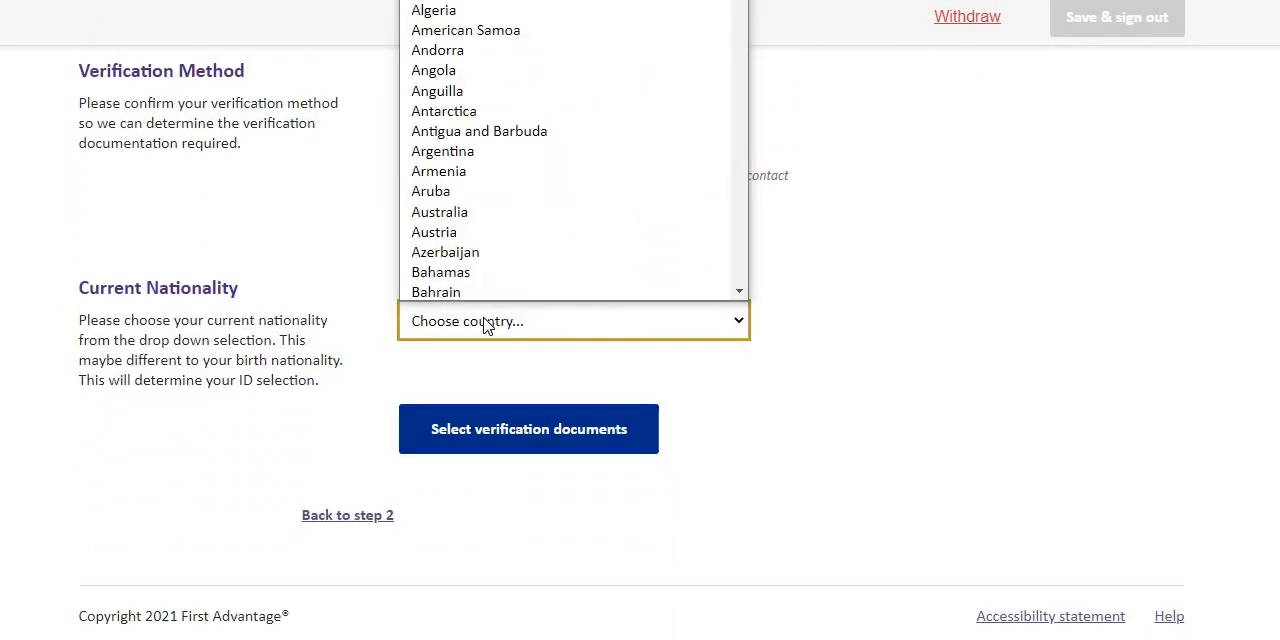
key("u")
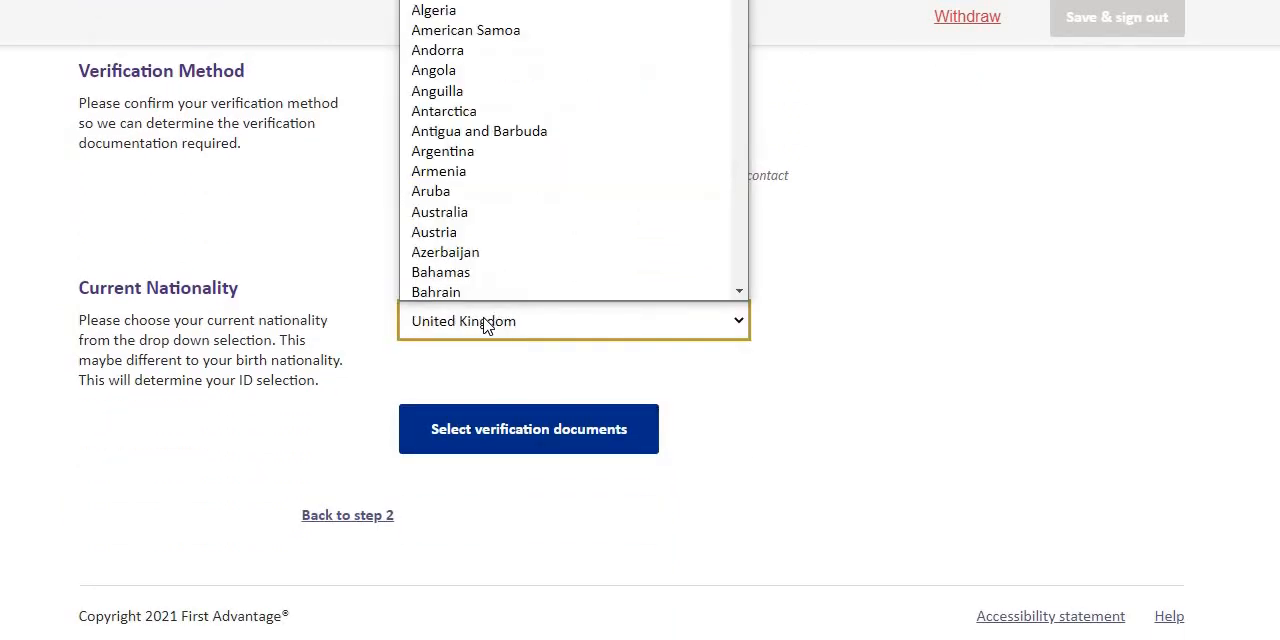
key("Return")
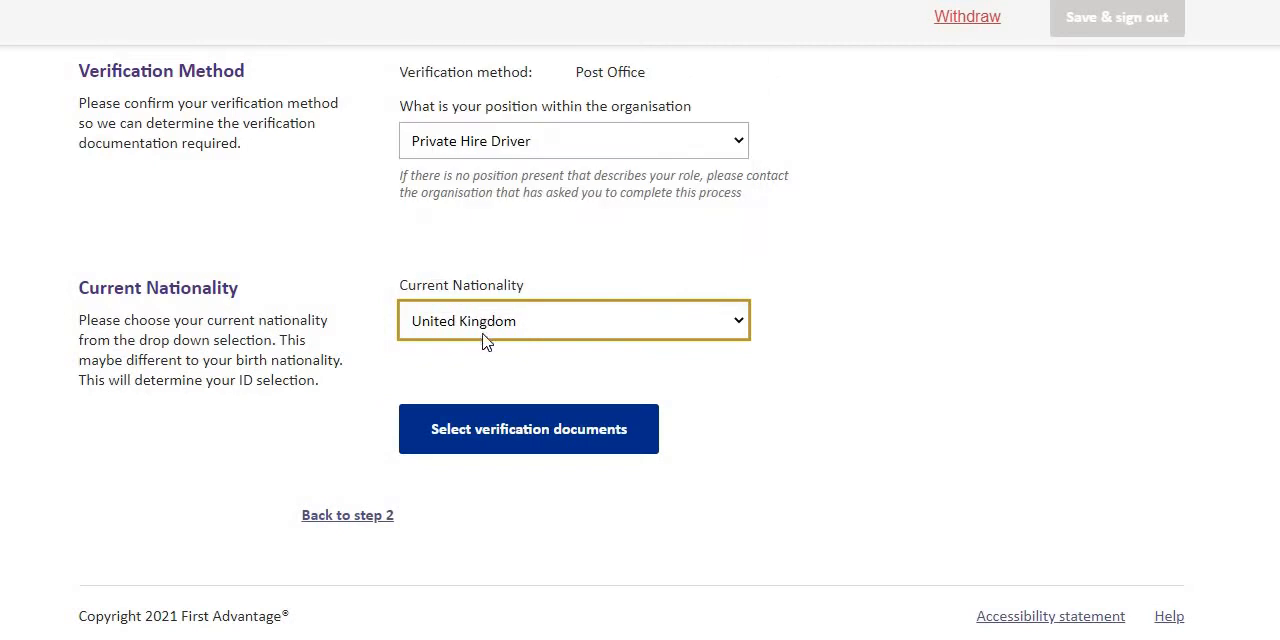
left_click(504, 443)
Review the Group 1 identity documents on offer and the requirements for choosing them.
scroll(523, 454, "down", 1)
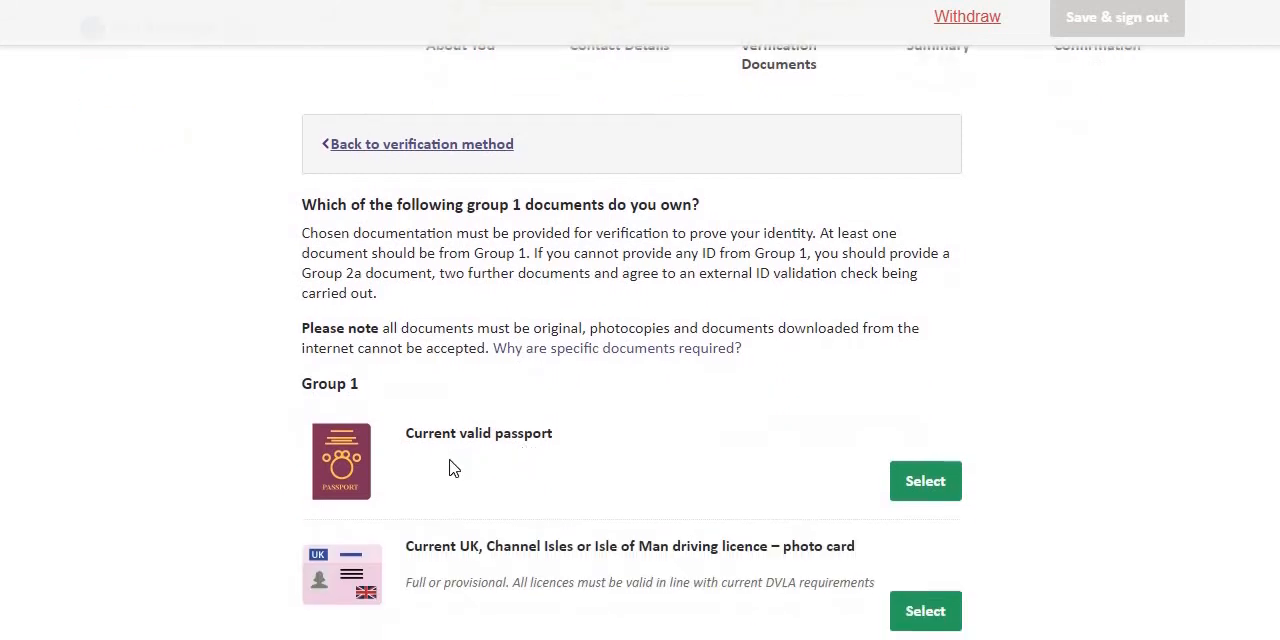
scroll(394, 357, "down", 1)
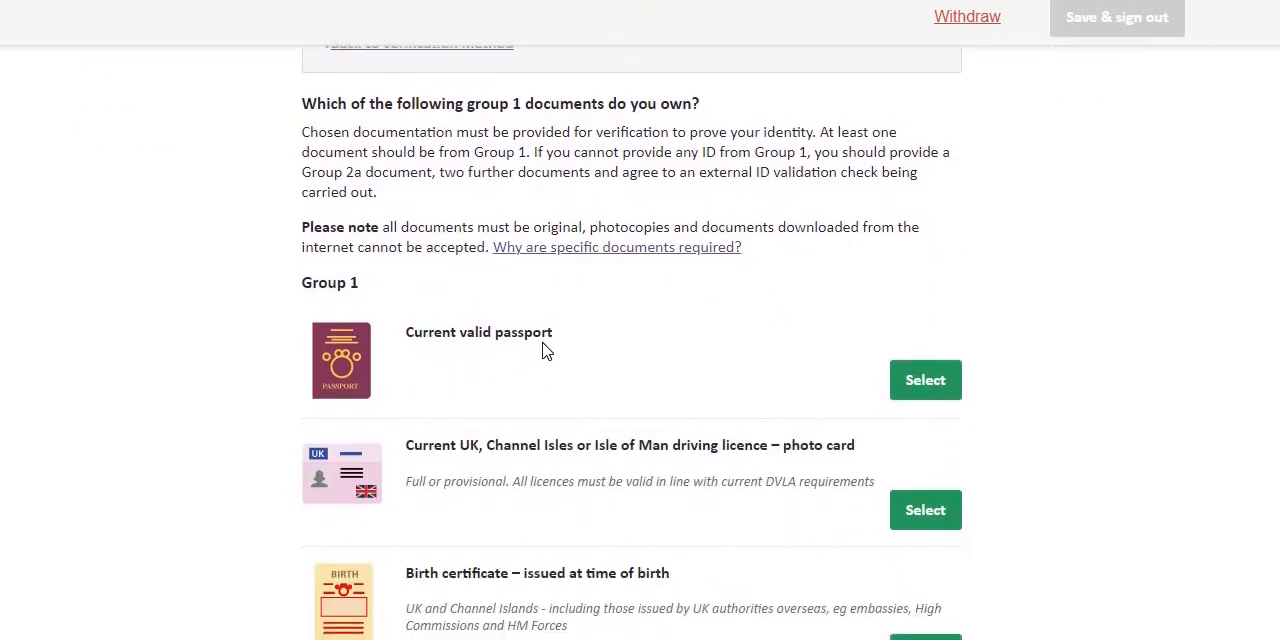
scroll(450, 367, "down", 1)
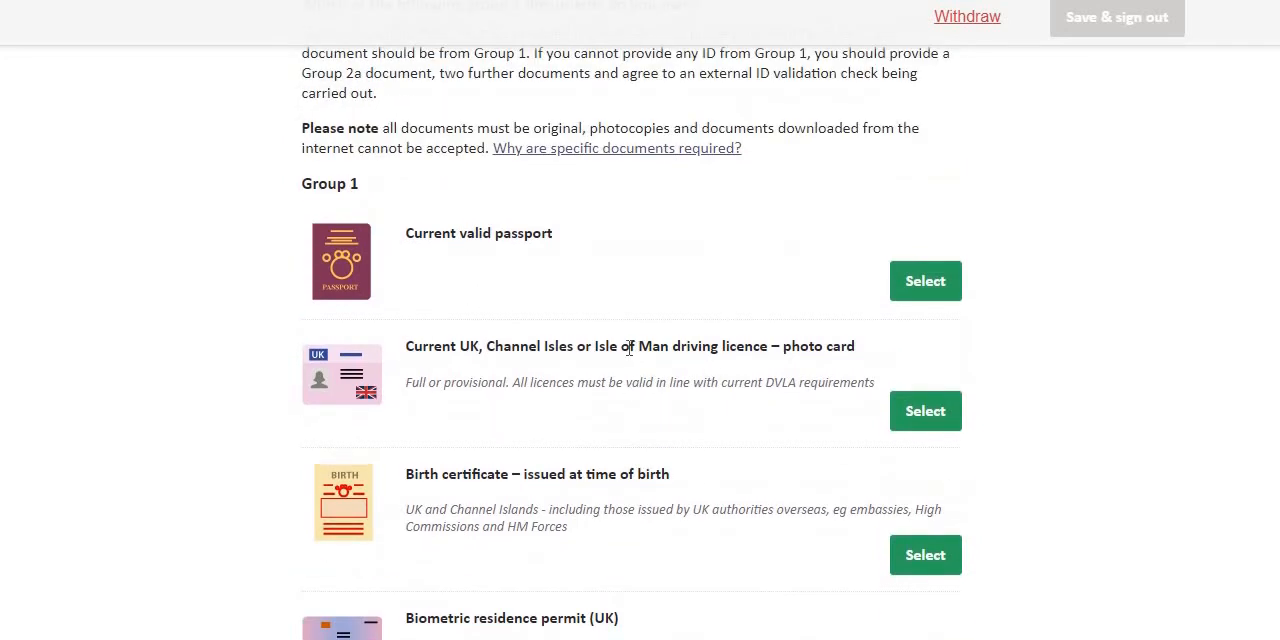
scroll(628, 348, "up", 3)
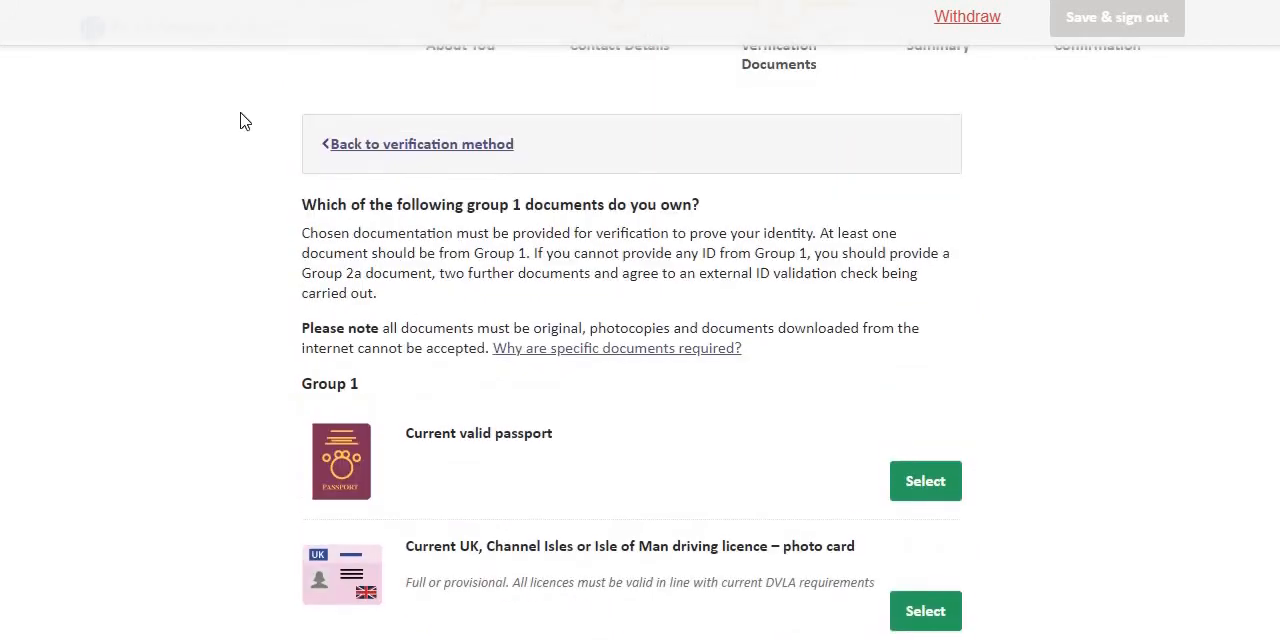
scroll(987, 273, "down", 1)
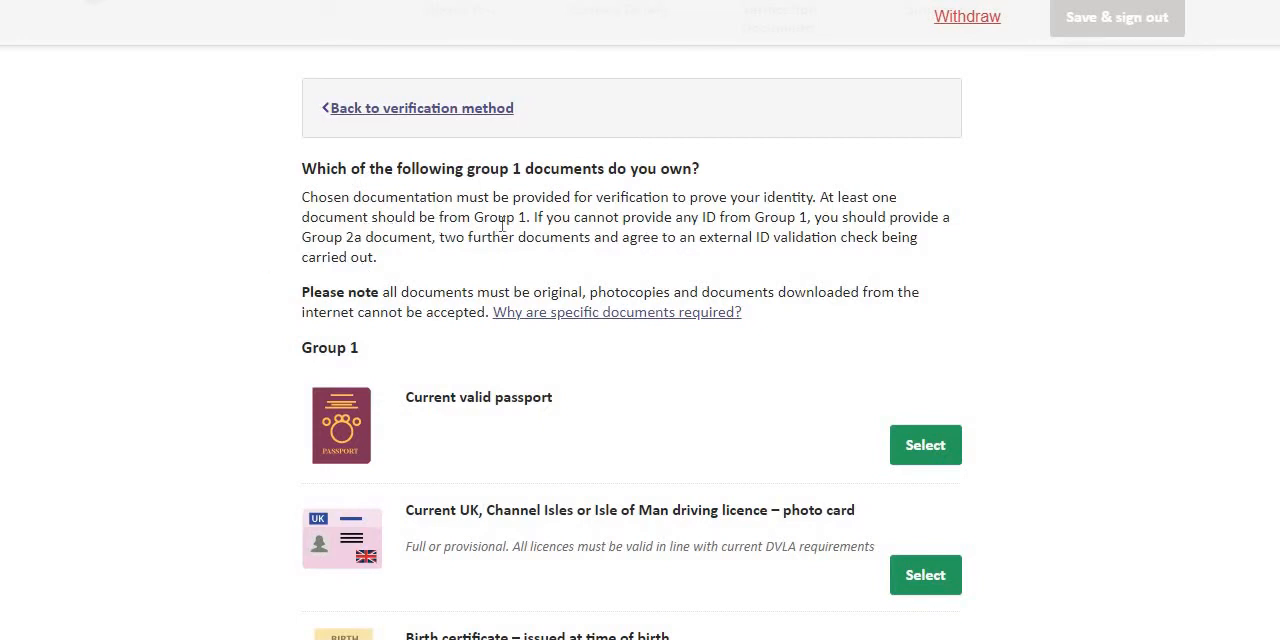
scroll(365, 412, "down", 10)
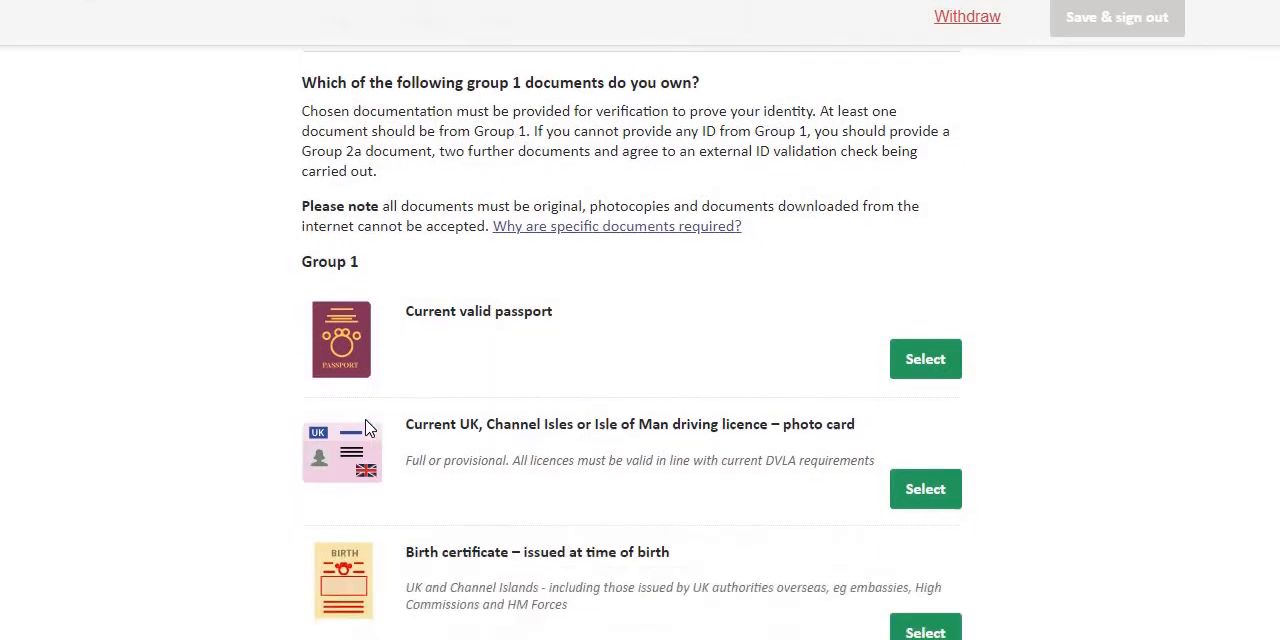
scroll(340, 392, "up", 3)
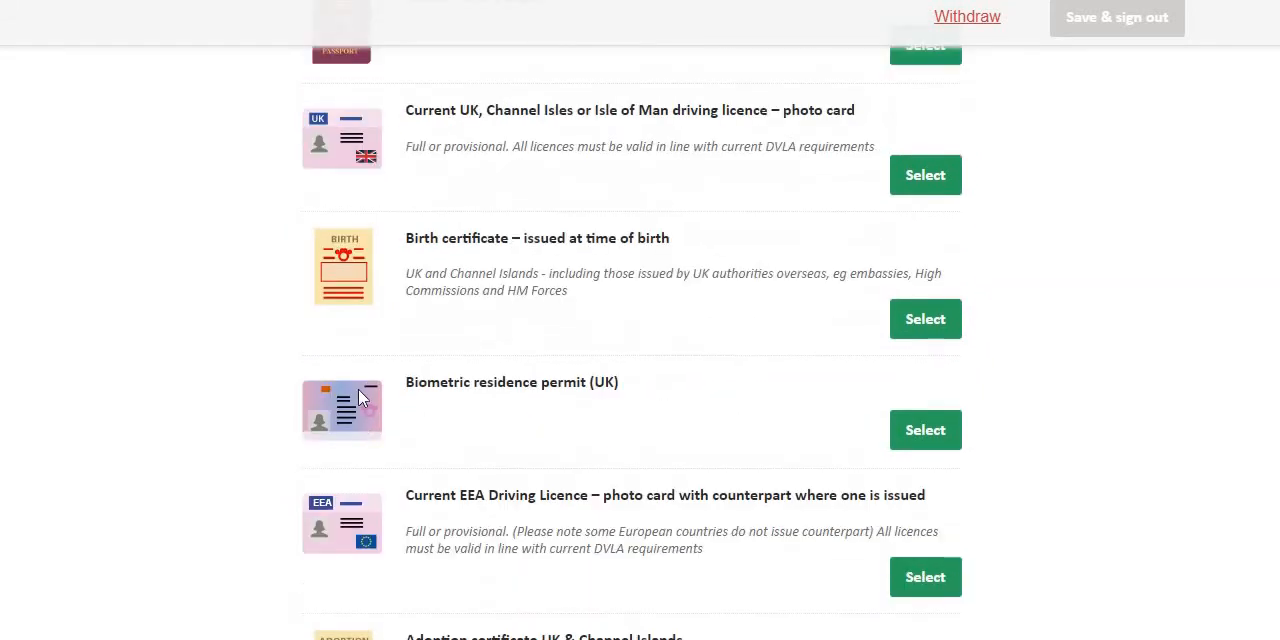
scroll(488, 115, "up", 1)
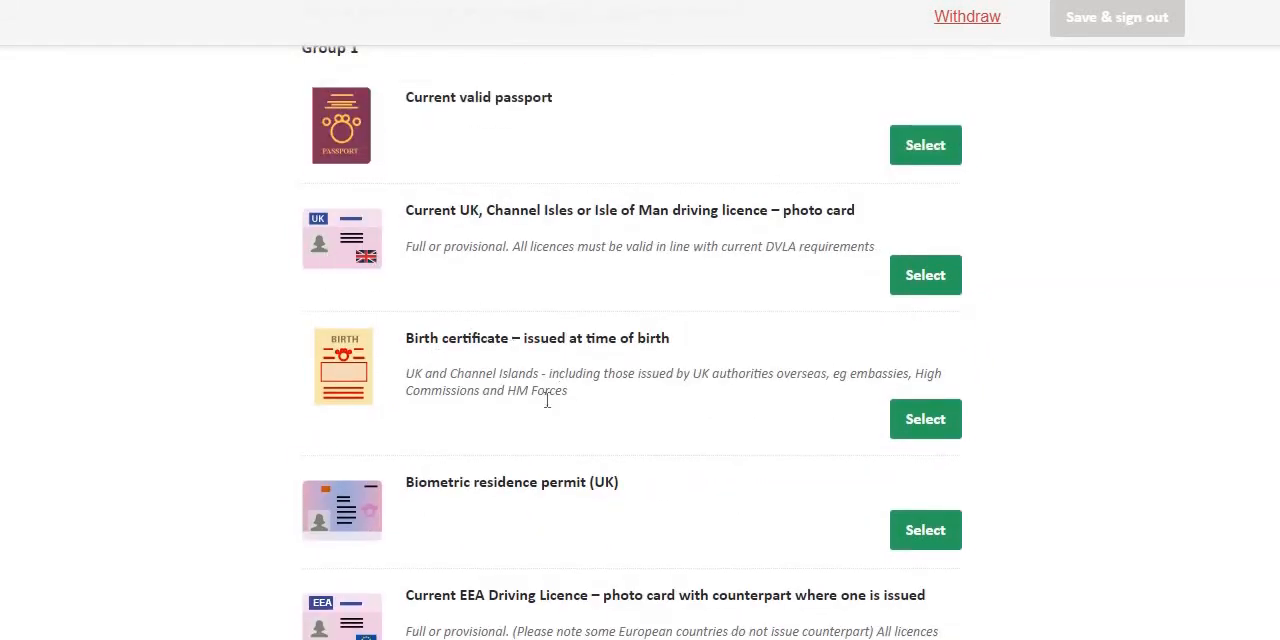
scroll(487, 390, "down", 1)
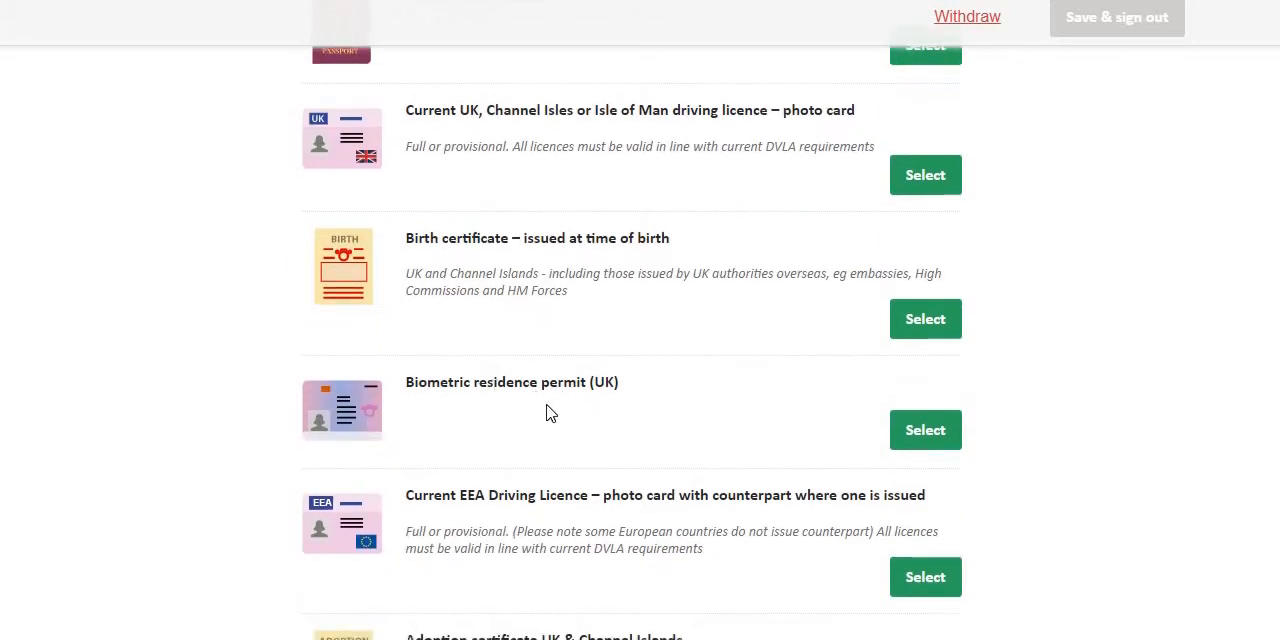
scroll(551, 411, "down", 1)
scroll(533, 420, "down", 1)
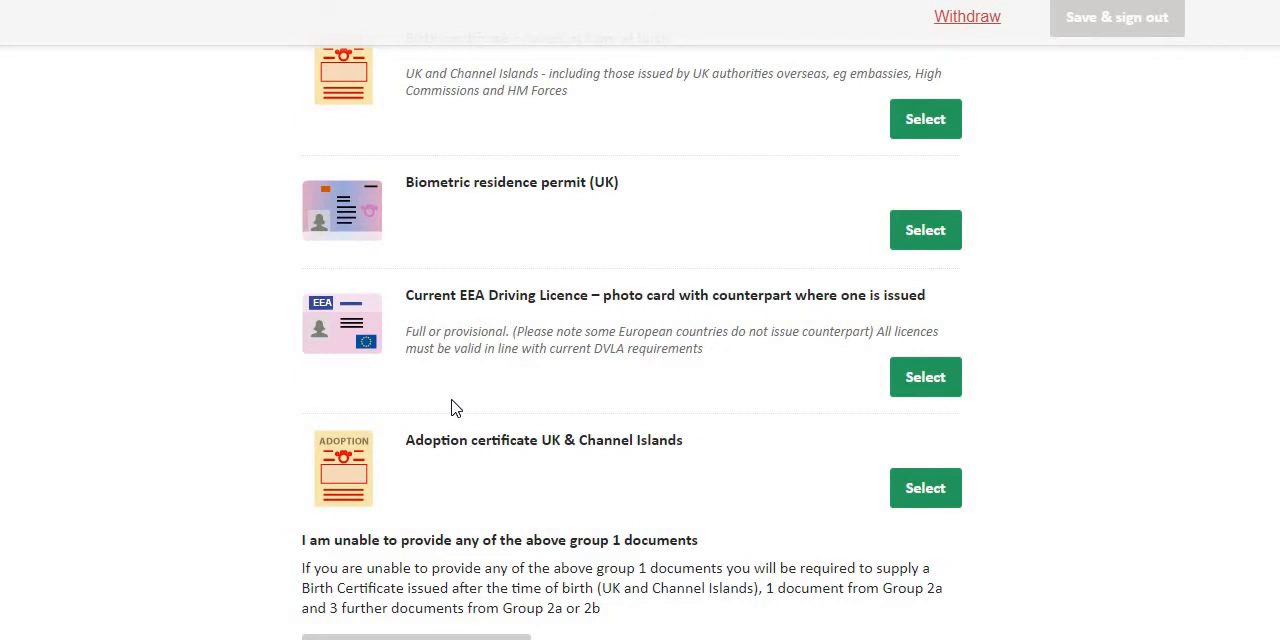
Try choosing the current UK driving licence photo card as a Group 1 document and check which details it requires.
scroll(450, 395, "up", 3)
scroll(405, 358, "up", 1)
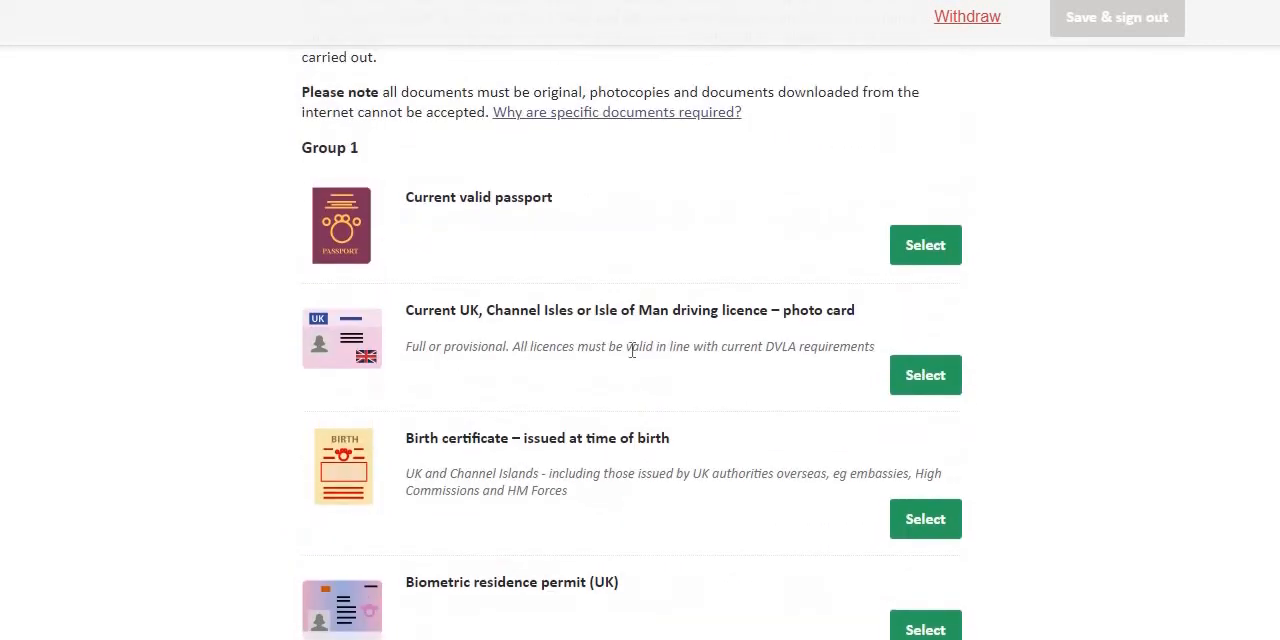
left_click(925, 376)
scroll(620, 435, "down", 1)
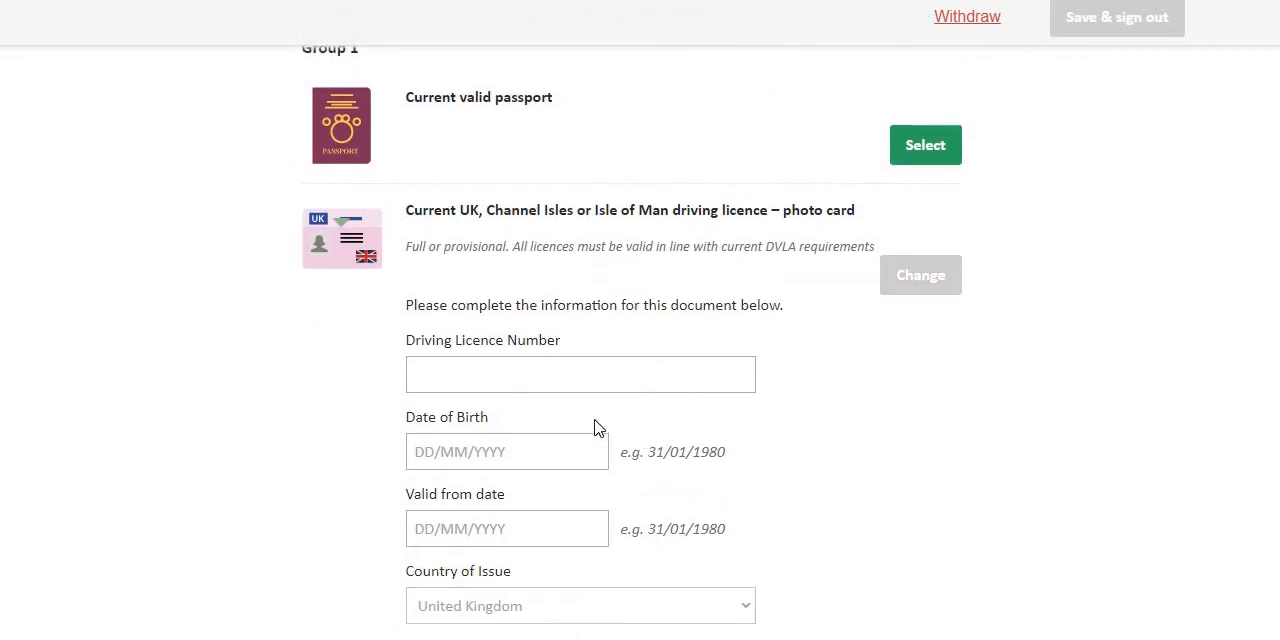
scroll(600, 400, "down", 3)
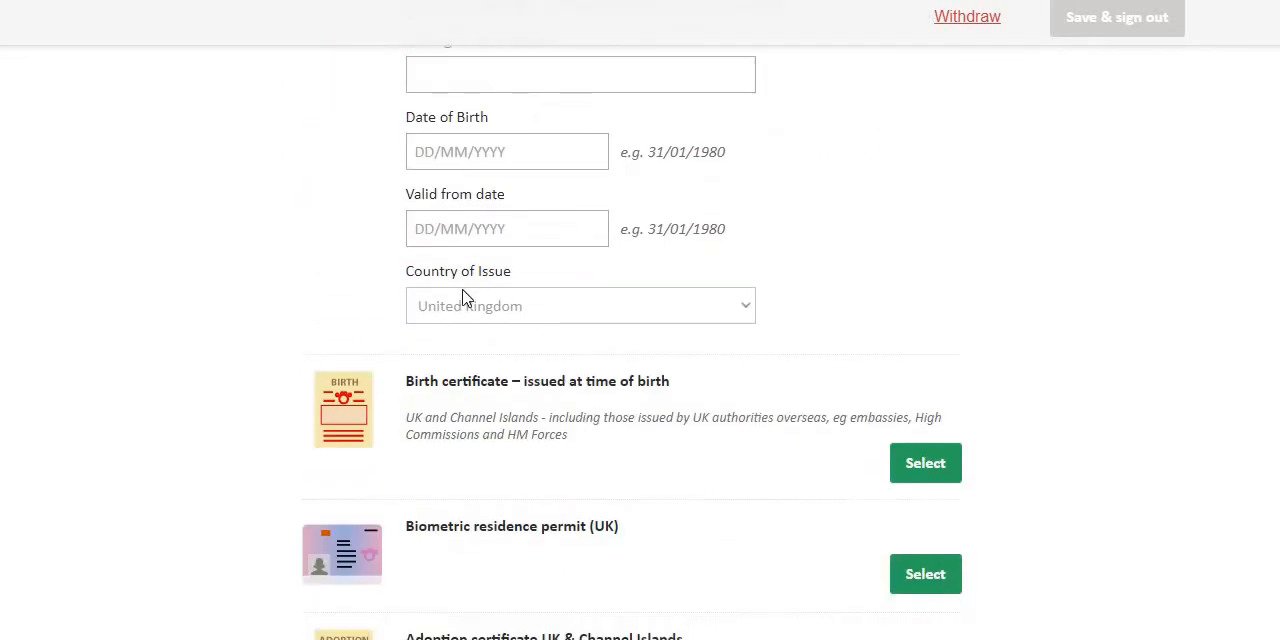
scroll(371, 229, "up", 2)
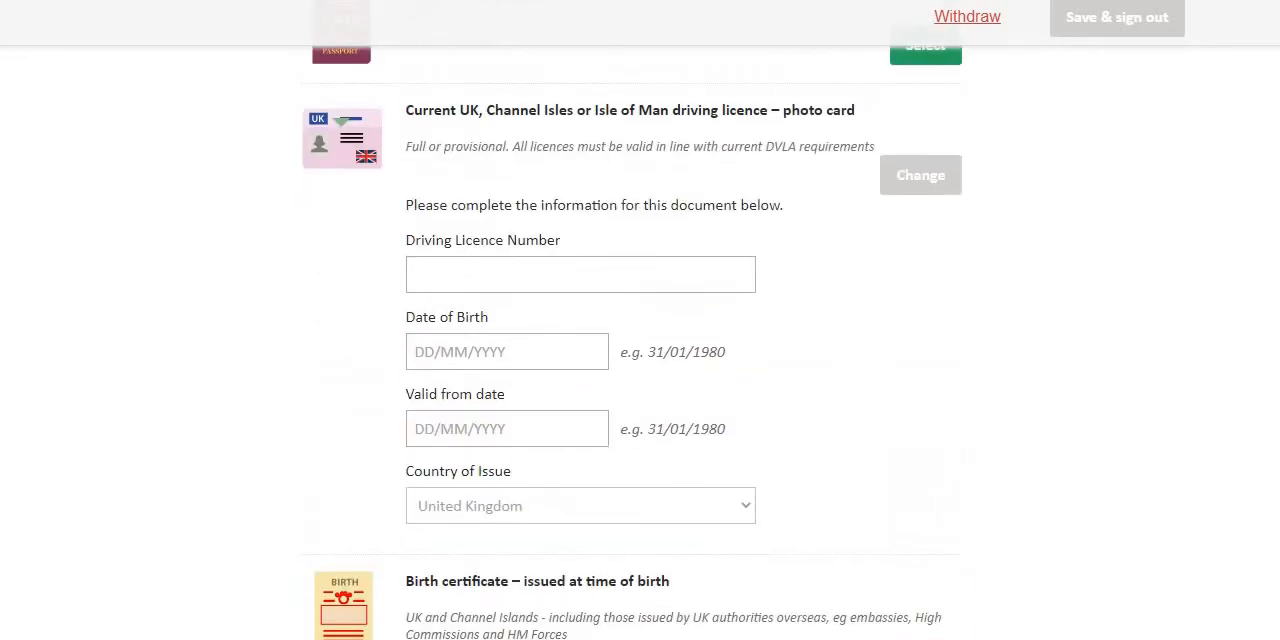
Try to proceed to Group 2 selection with the adoption certificate's date of issue left blank.
scroll(455, 183, "down", 6)
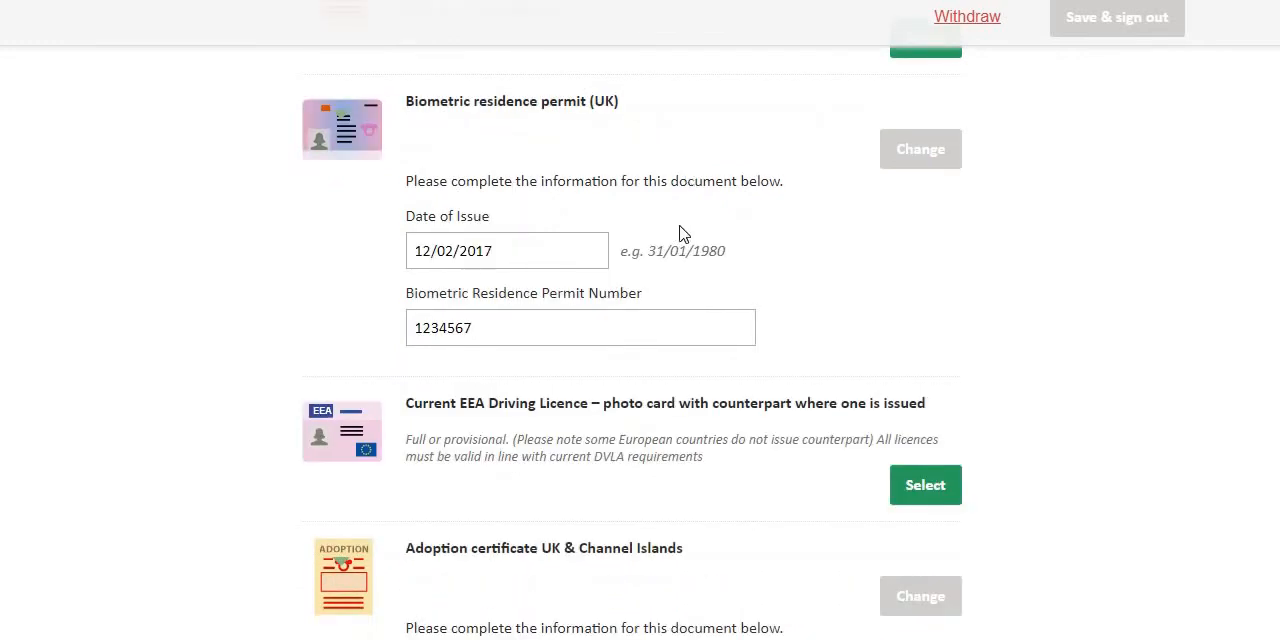
scroll(690, 240, "down", 3)
scroll(815, 357, "down", 1)
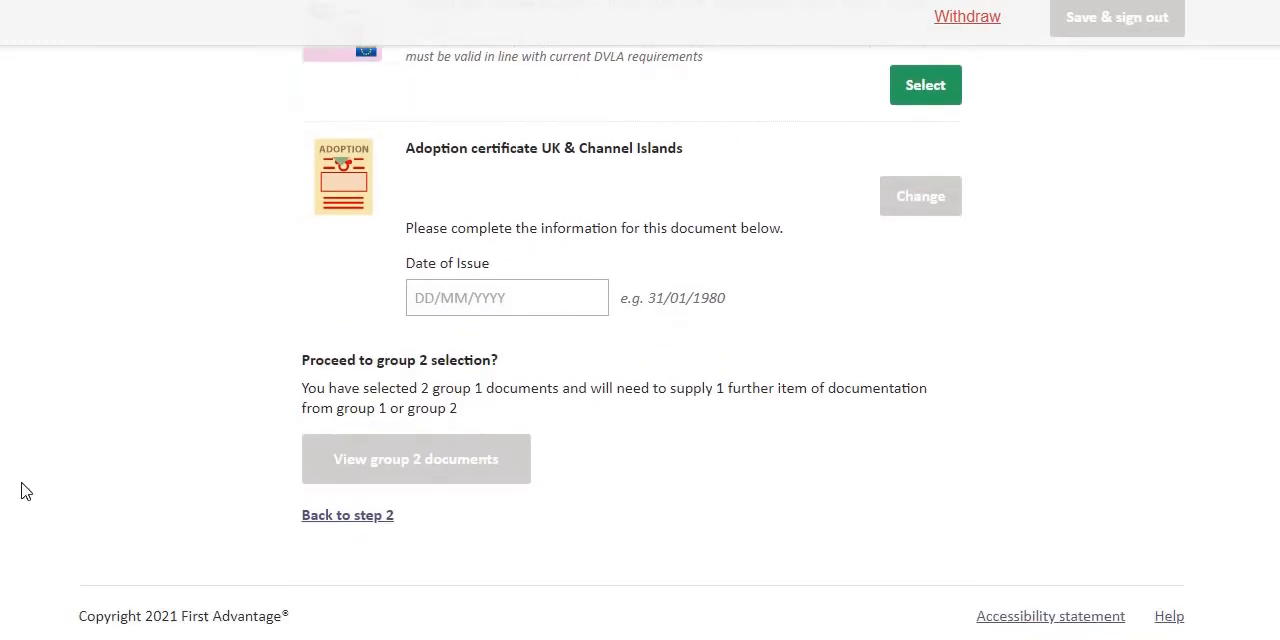
left_click(434, 466)
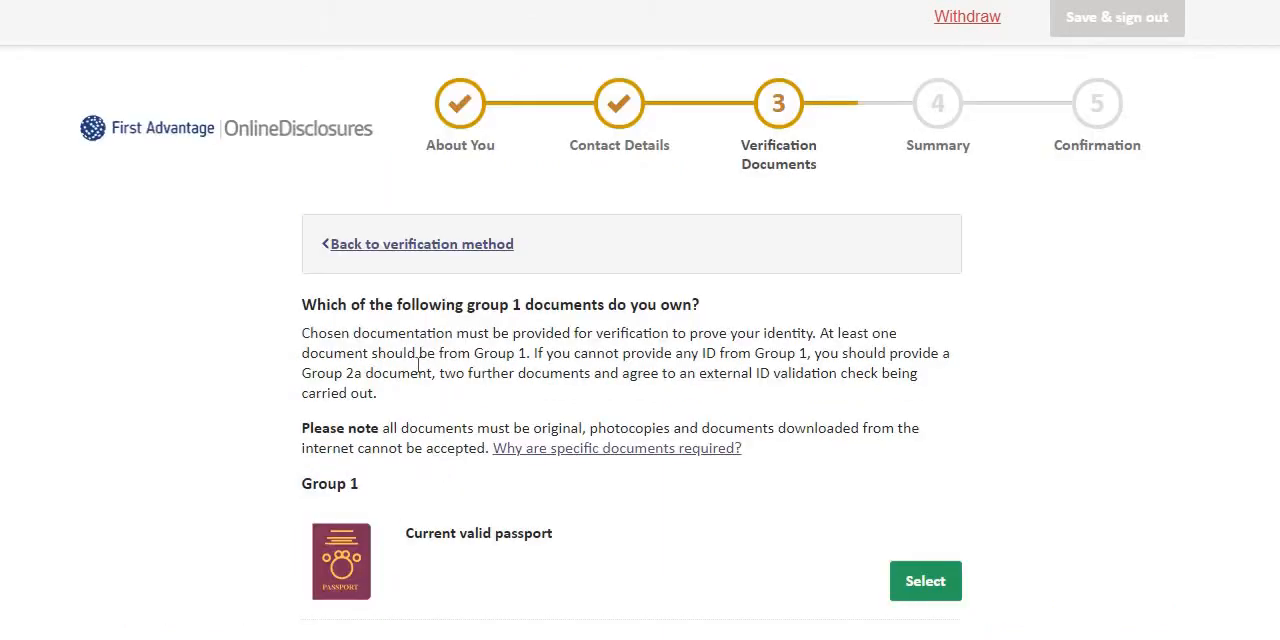
Check that birth certificate and biometric residence permit are the chosen Group 1 documents, and continue to the Group 2 documents.
scroll(849, 249, "down", 2)
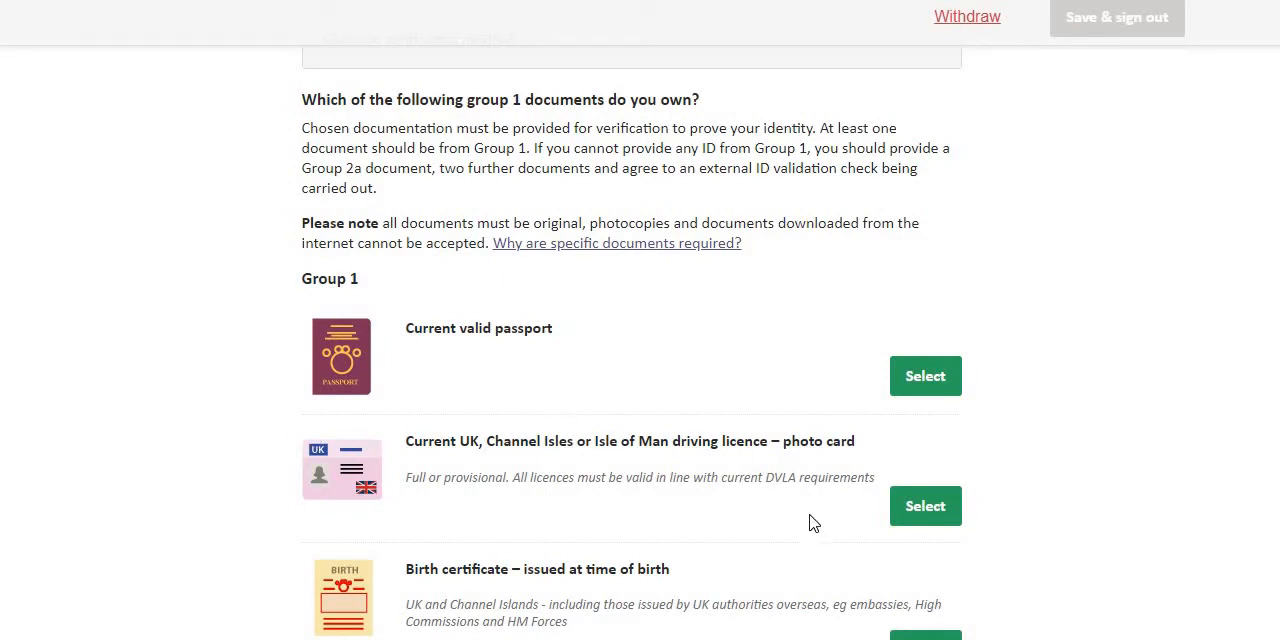
scroll(577, 371, "down", 3)
scroll(118, 66, "up", 3)
scroll(600, 420, "down", 6)
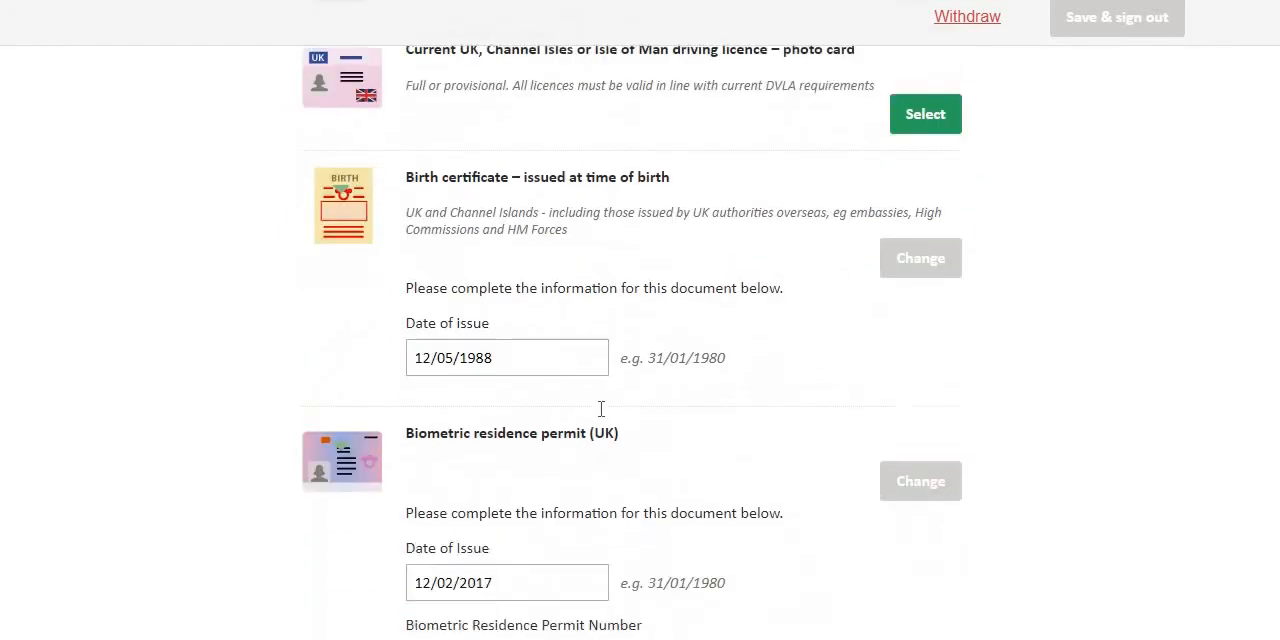
scroll(601, 410, "down", 4)
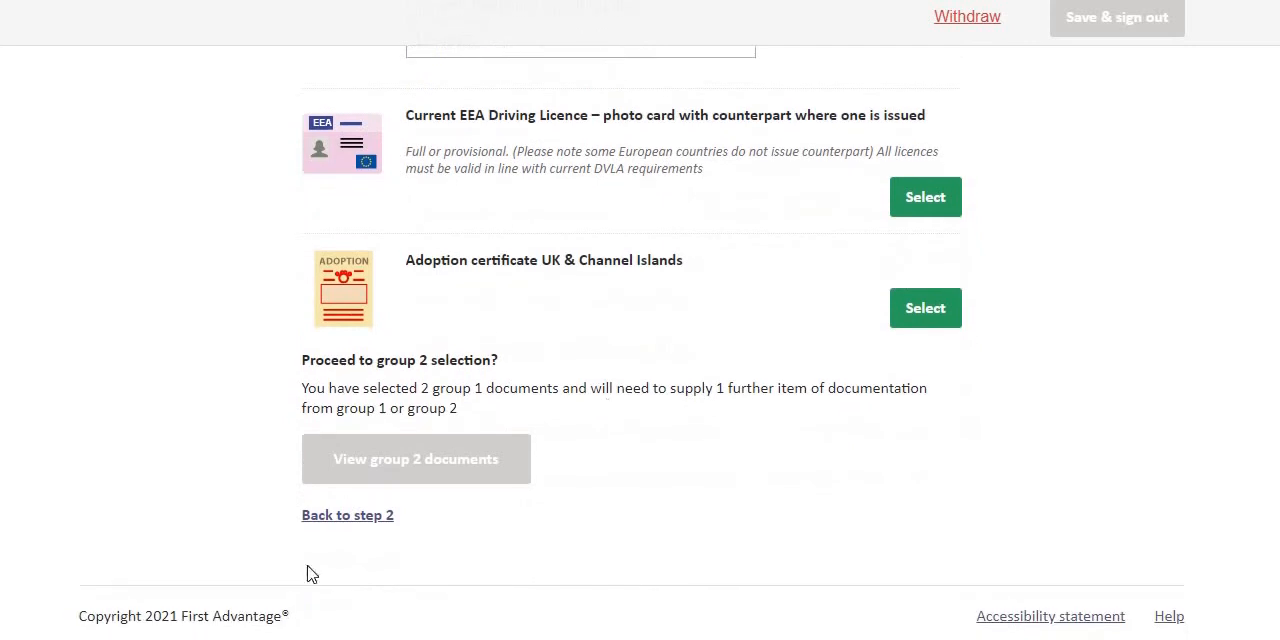
left_click(425, 476)
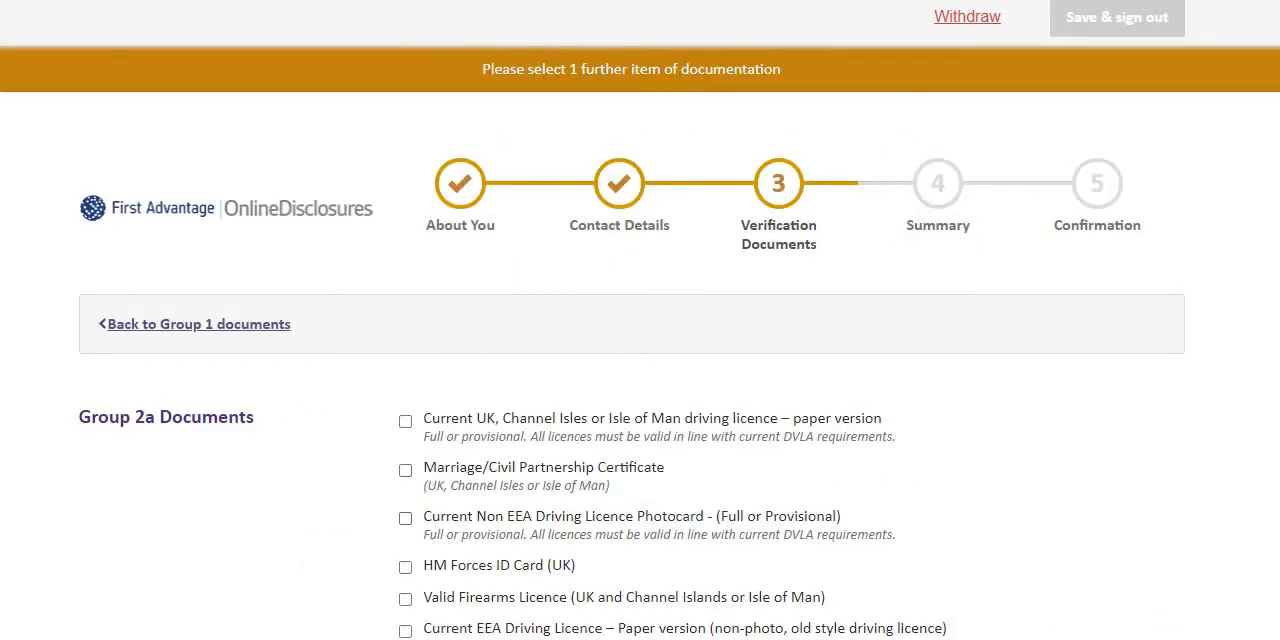
Add a Bank/Building Society Statement with the date of issue 12/06/2021 from the Group 2b documents.
scroll(518, 412, "down", 2)
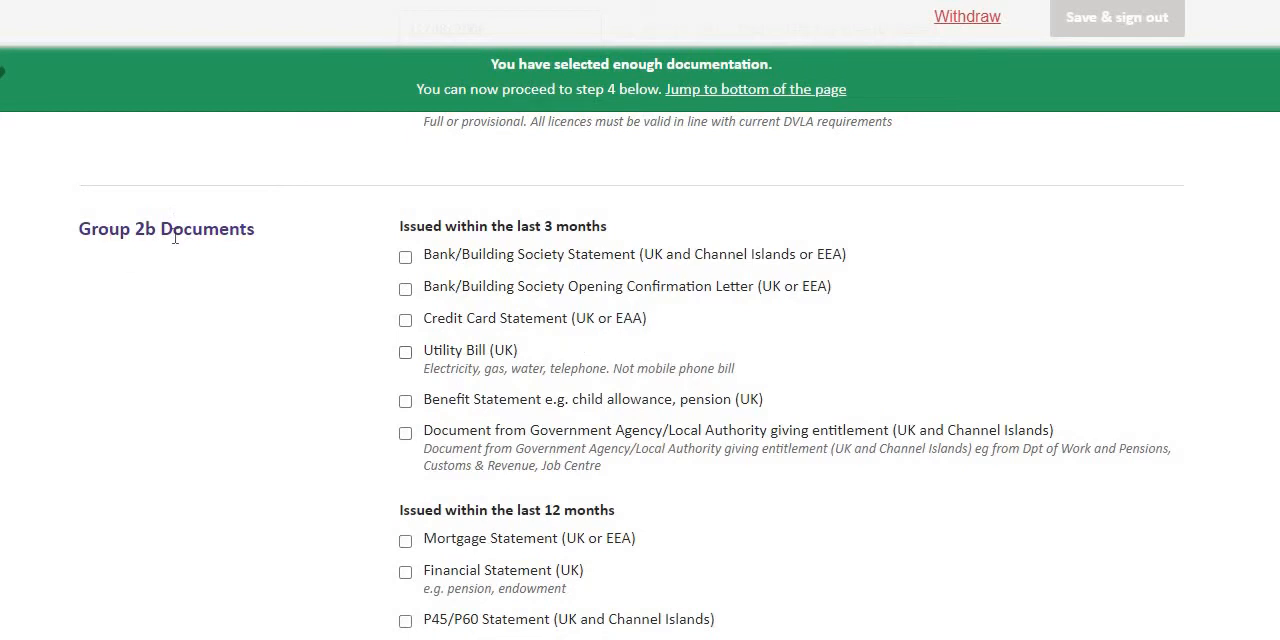
left_click(406, 258)
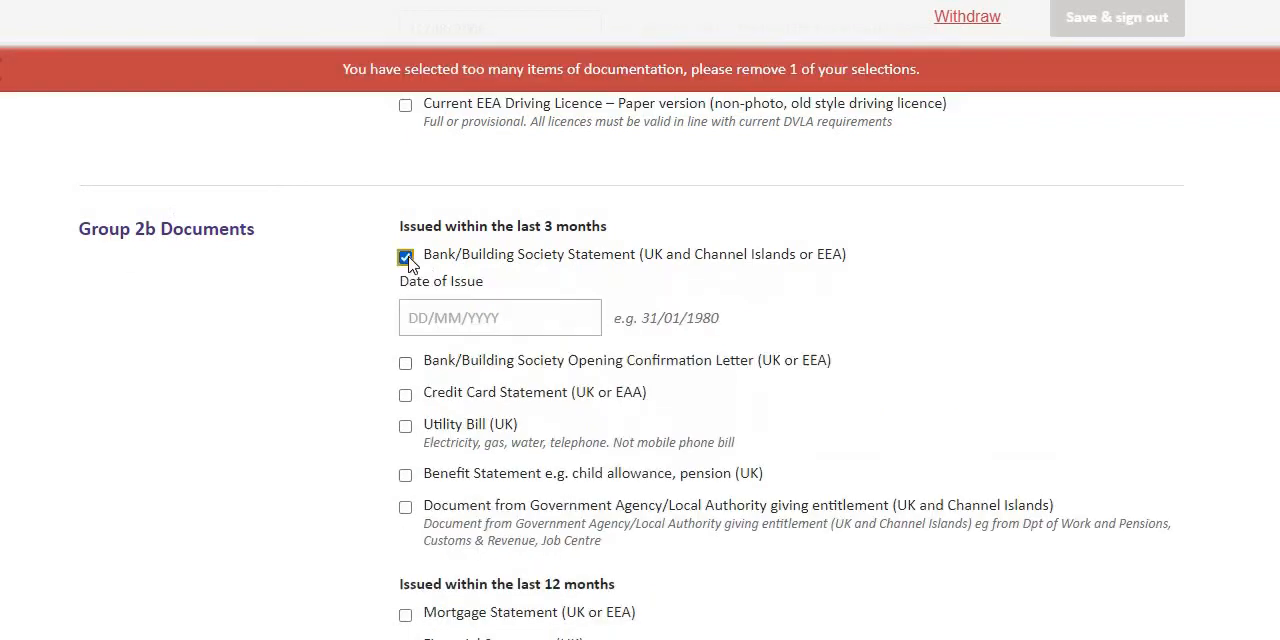
left_click(455, 320)
type("12/06/2021")
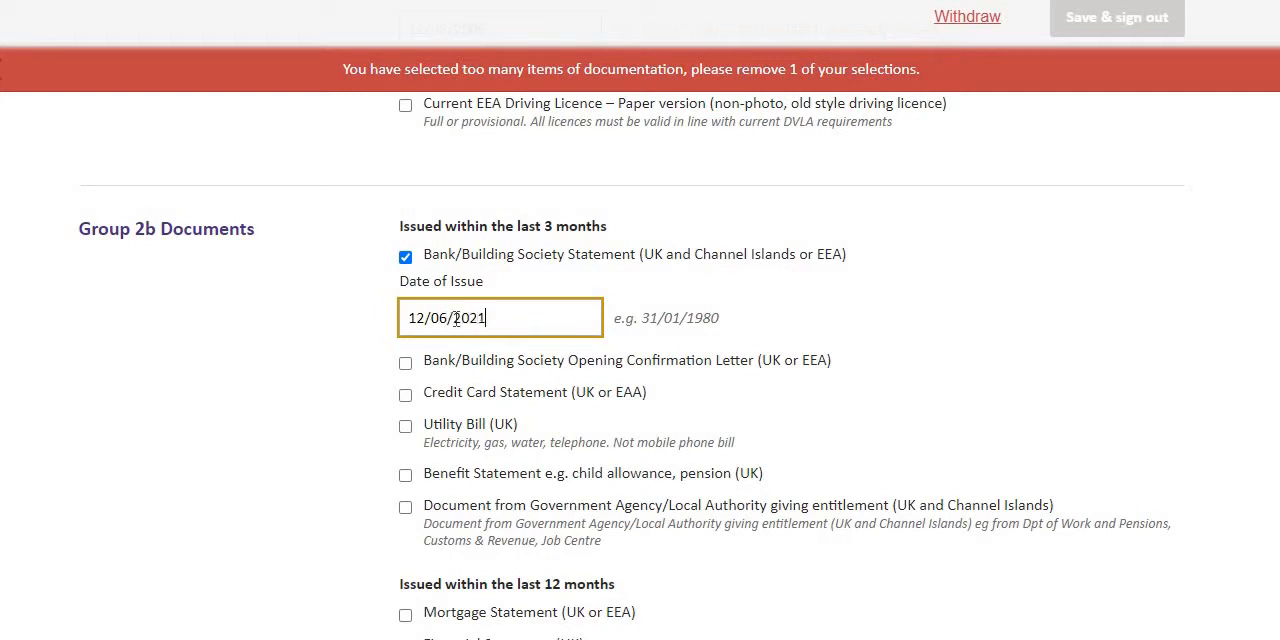
scroll(365, 508, "down", 2)
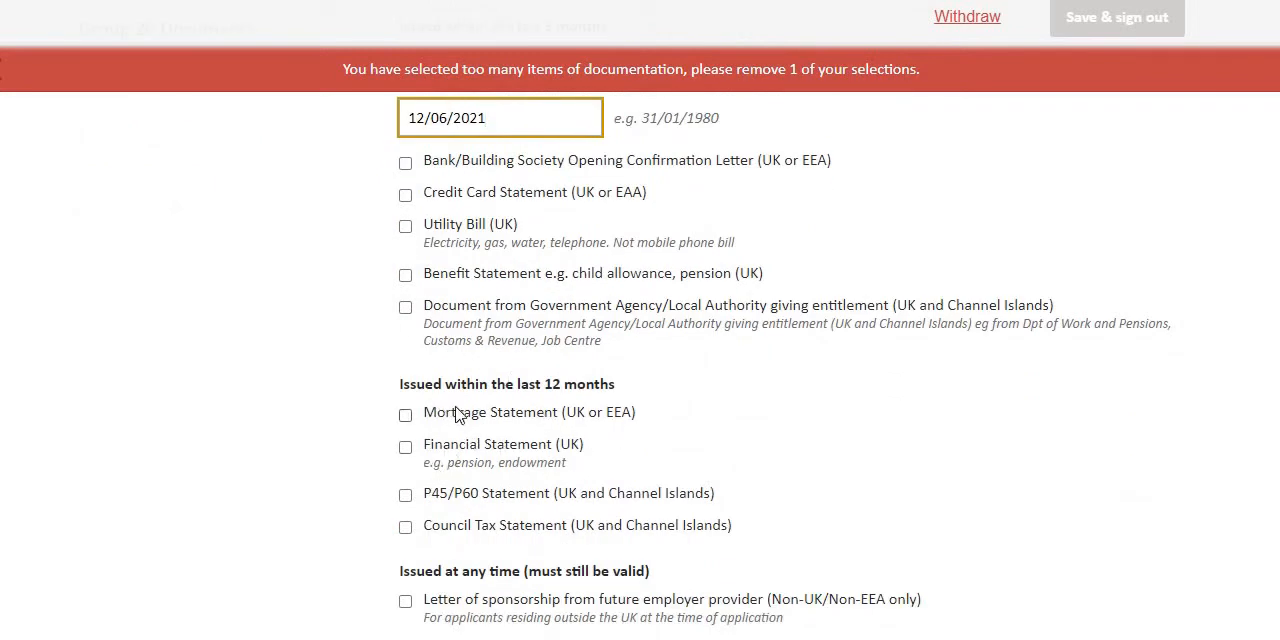
scroll(440, 405, "down", 2)
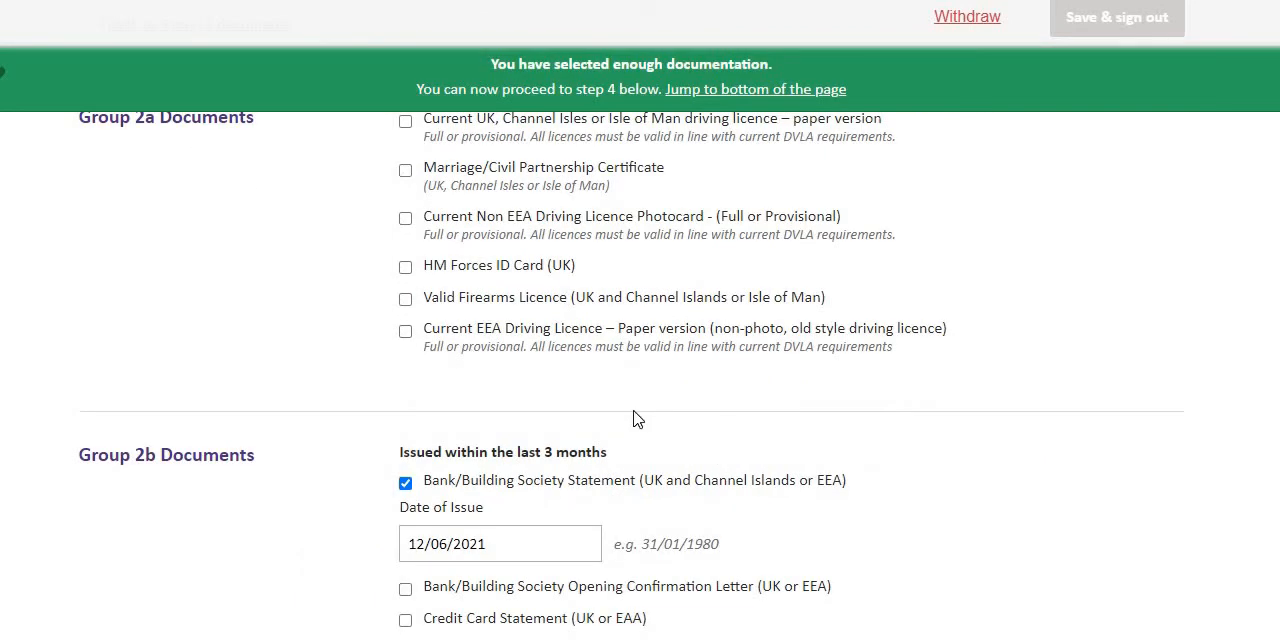
scroll(634, 420, "down", 1)
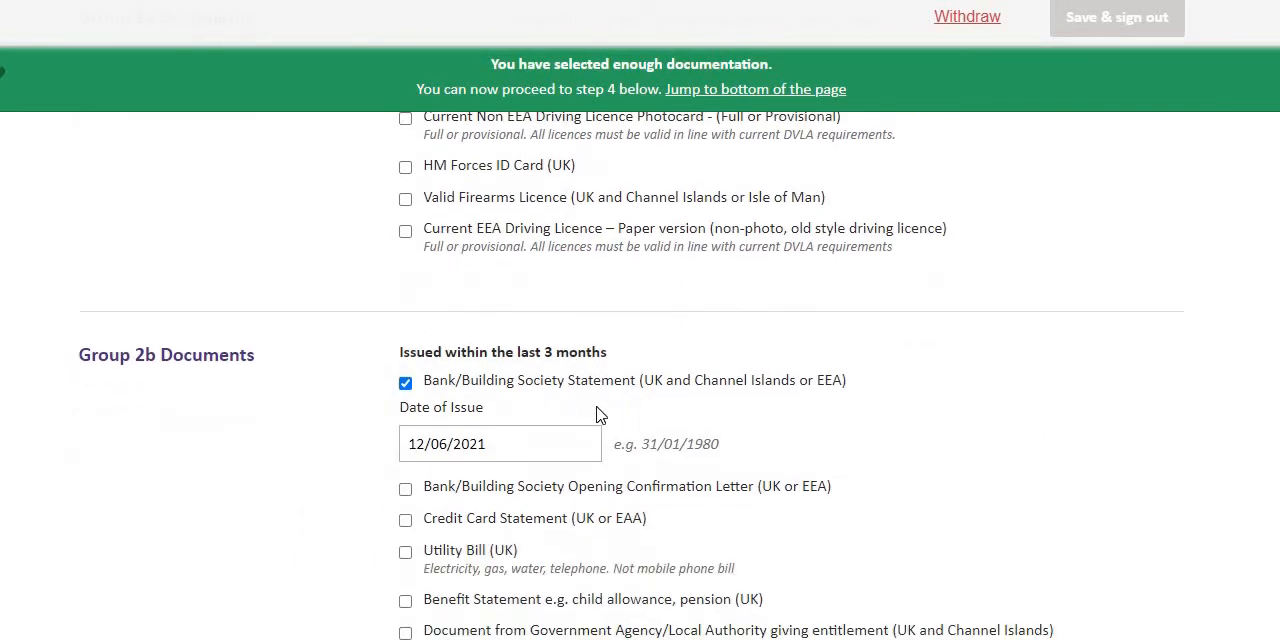
Confirm that the selected documents cover current address, date of birth and applicant's name, and proceed to step 4.
scroll(502, 405, "up", 4)
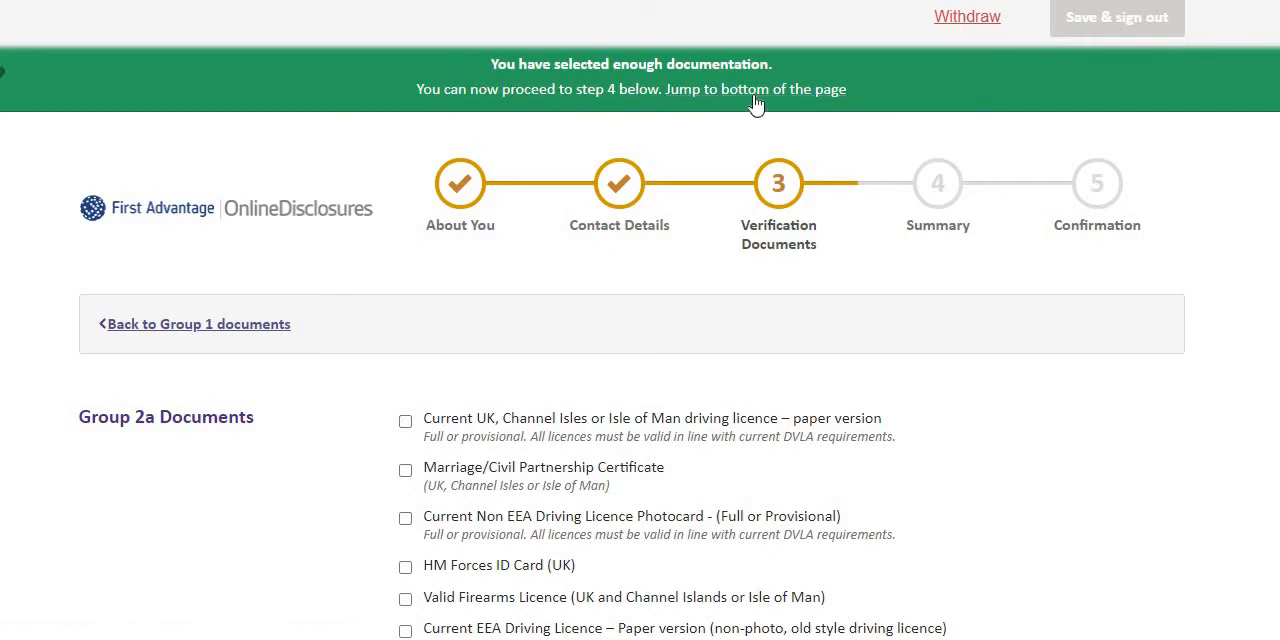
scroll(605, 272, "down", 4)
scroll(600, 285, "down", 9)
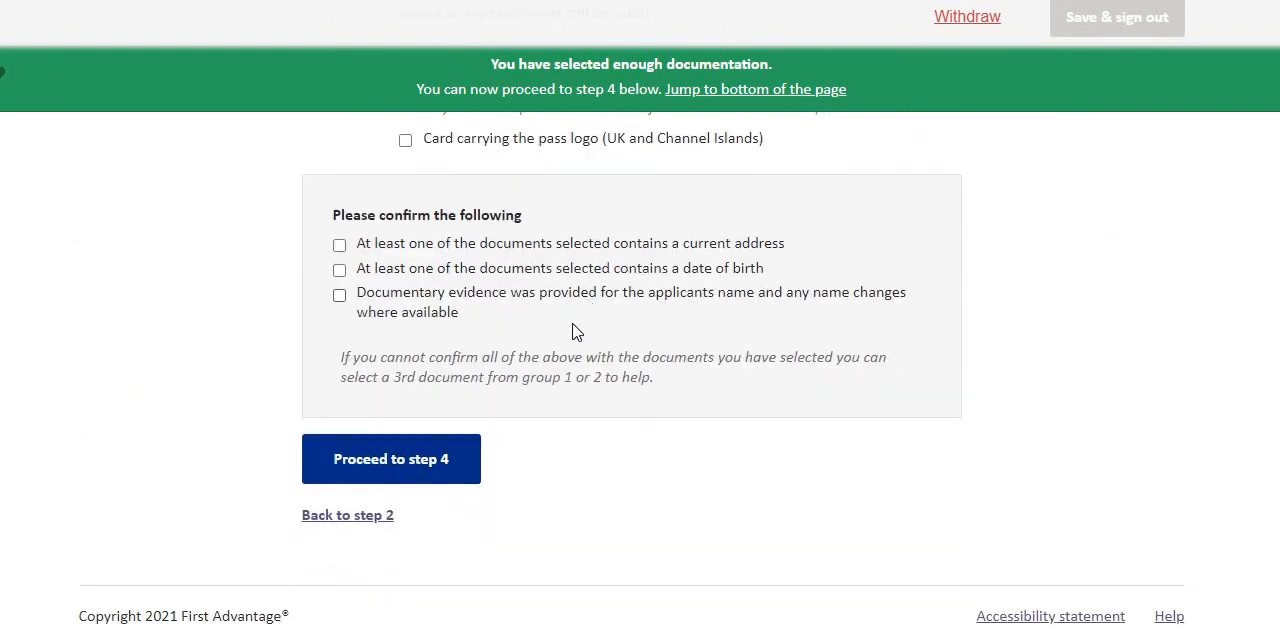
left_click(418, 468)
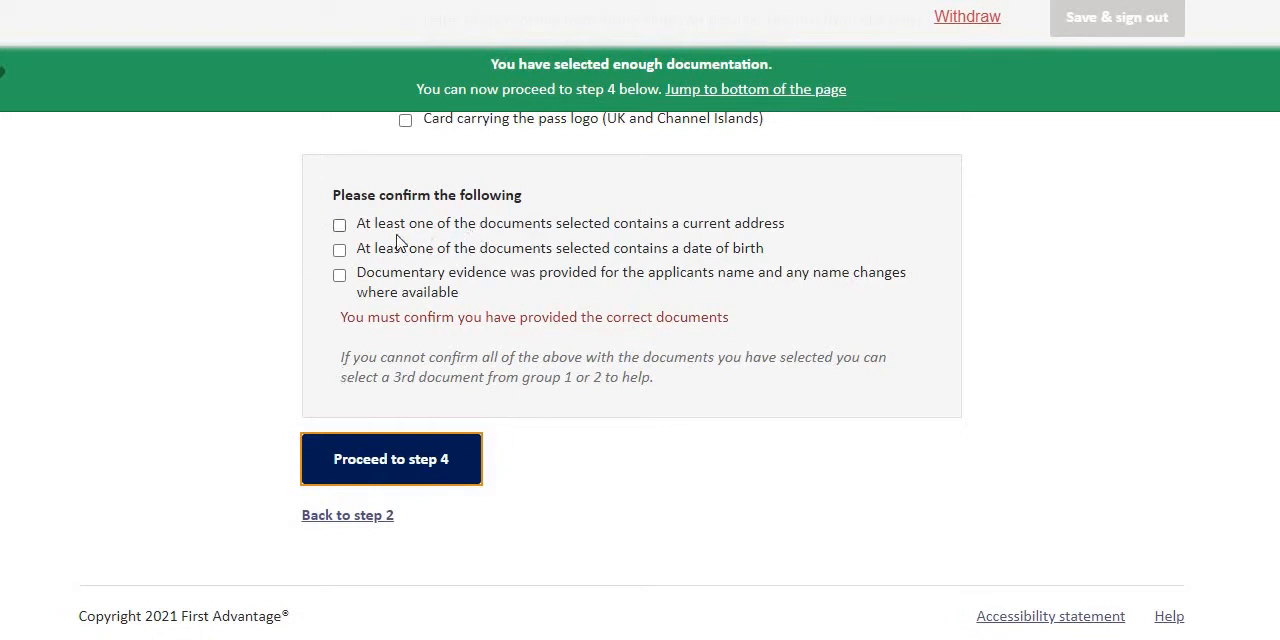
left_click(339, 224)
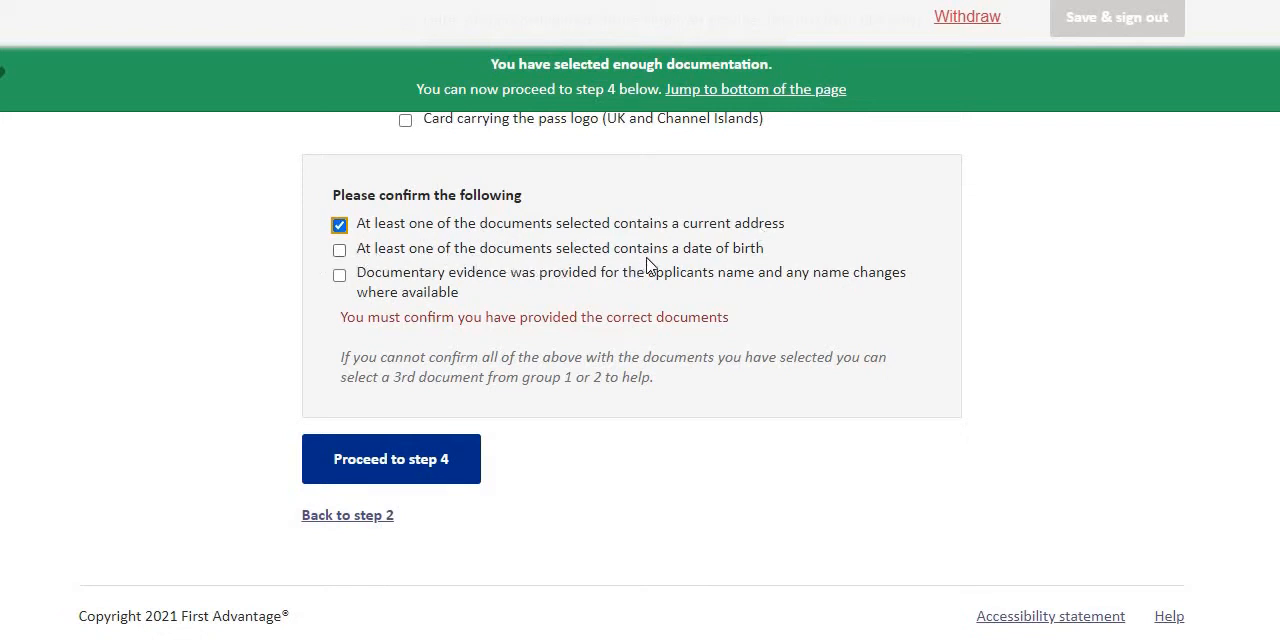
left_click(340, 252)
left_click(340, 276)
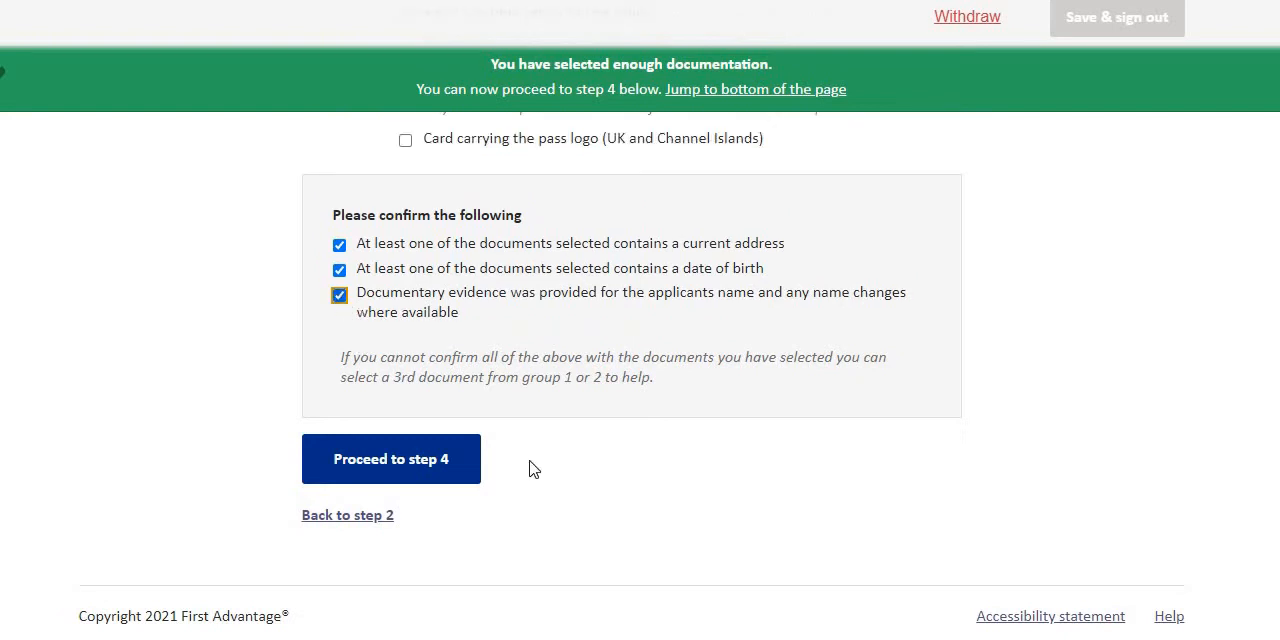
left_click(414, 474)
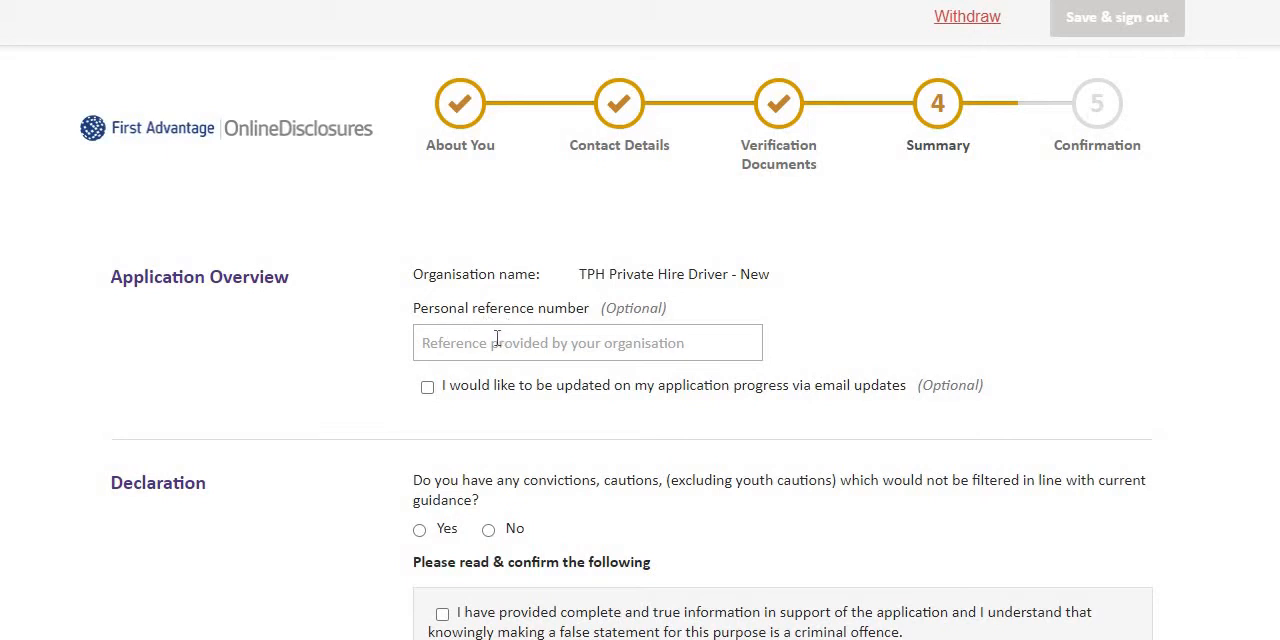
Submit the application with email progress updates requested, No for convictions or cautions, and the truthful-information declaration accepted.
scroll(548, 340, "down", 1)
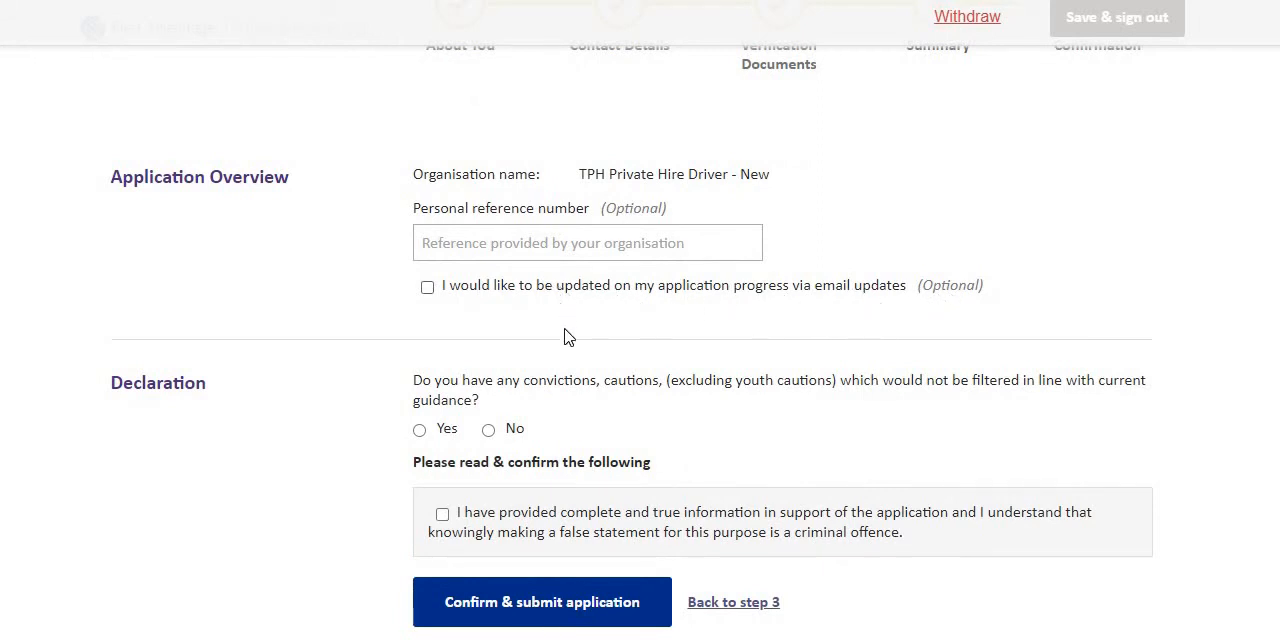
left_click(431, 289)
scroll(476, 400, "down", 1)
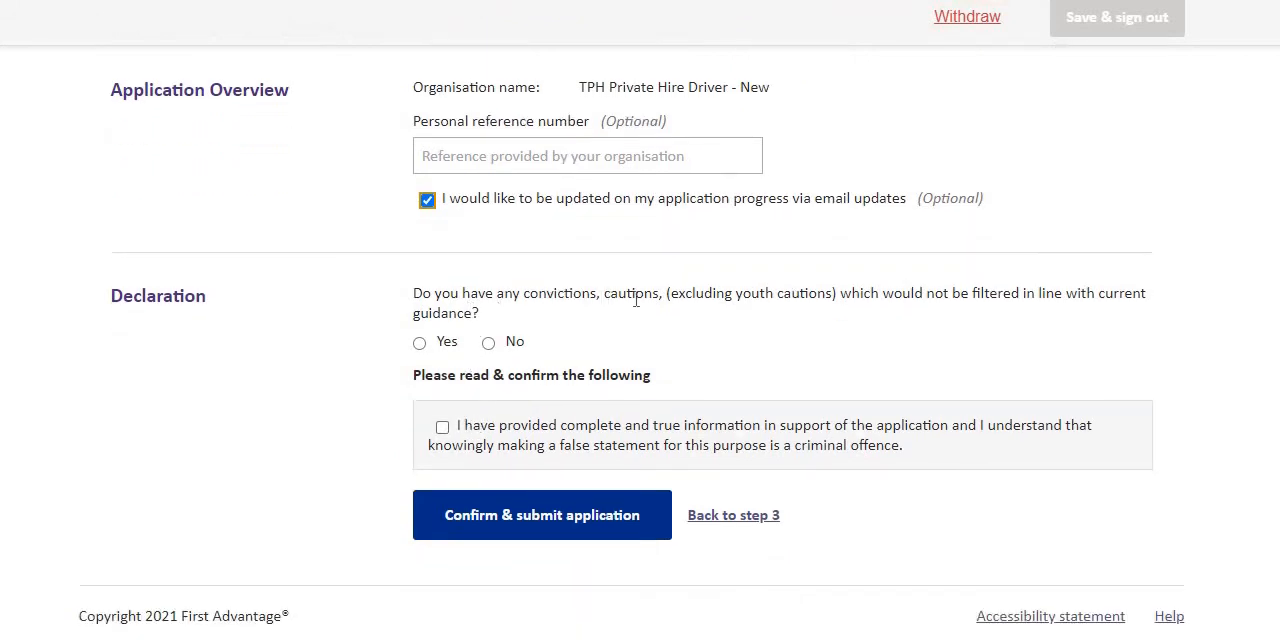
left_click(488, 344)
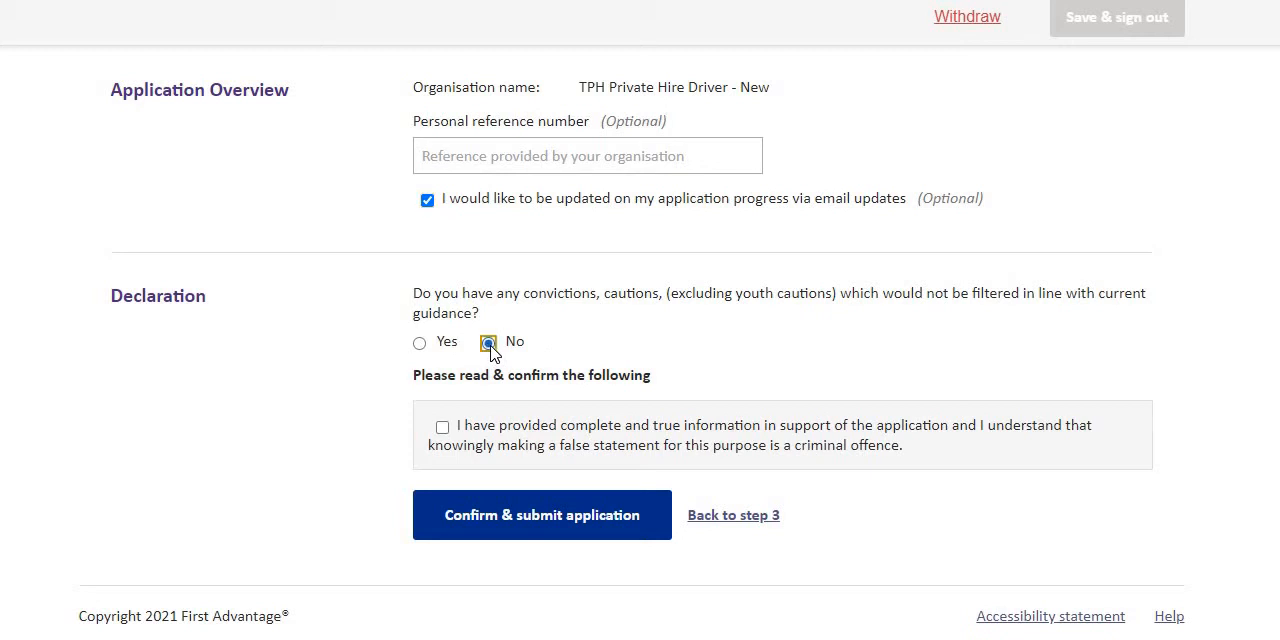
left_click(442, 430)
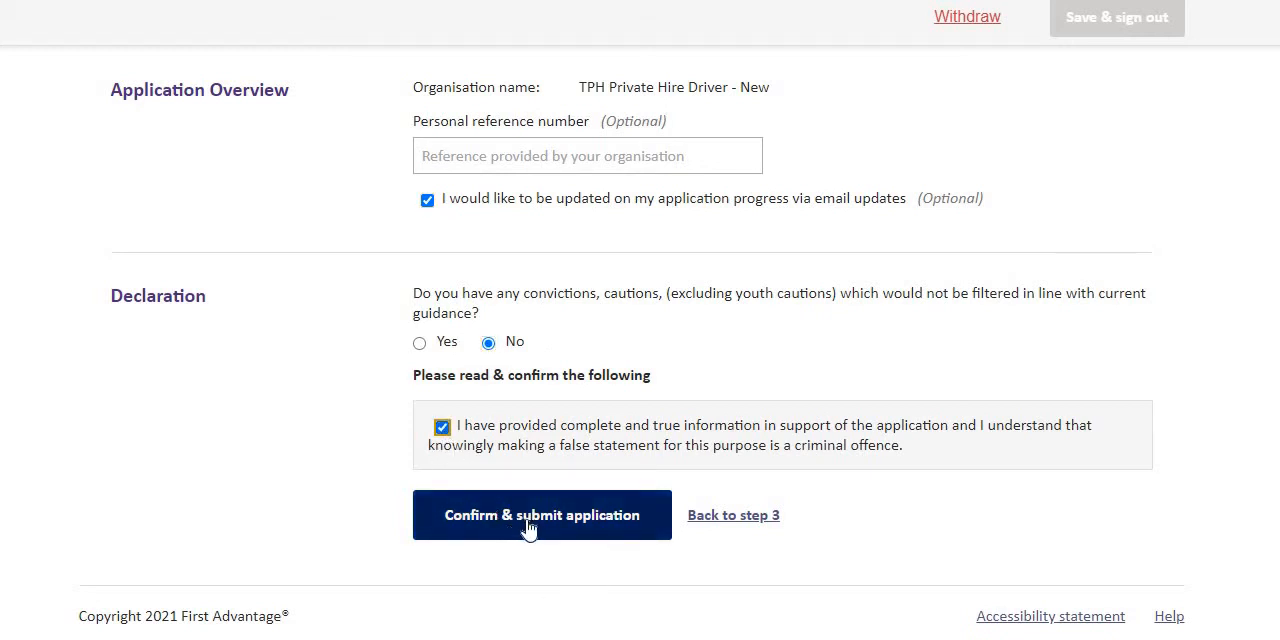
left_click(529, 532)
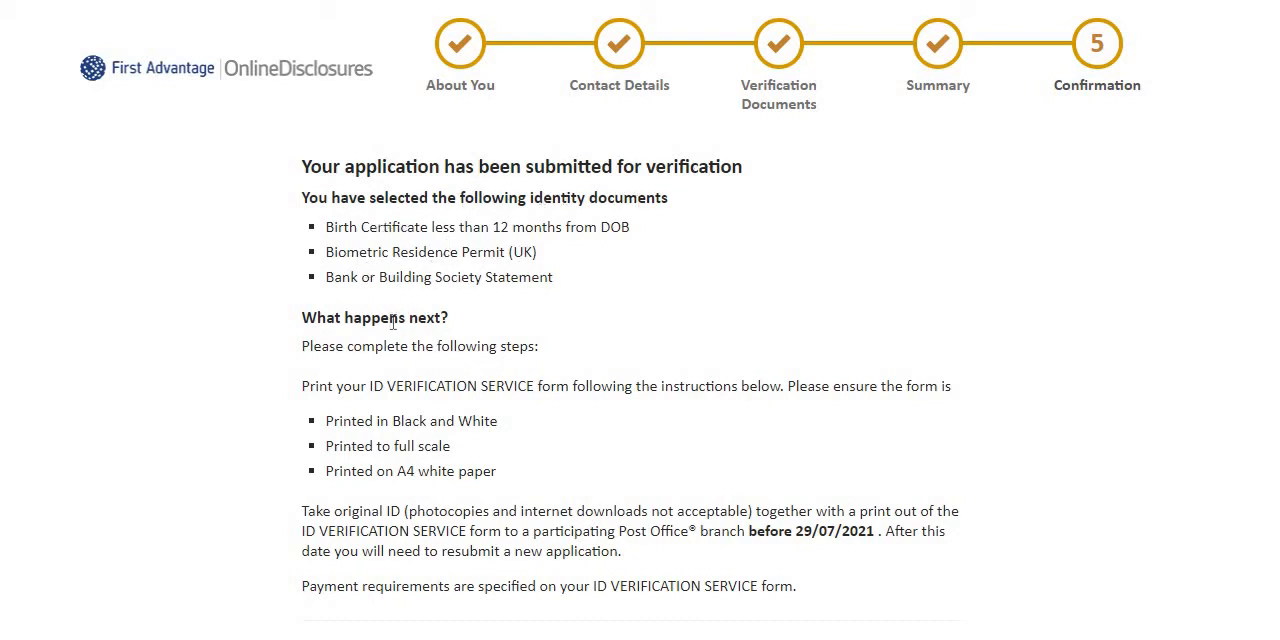
Read the instructions for printing and Post Office verification, and open the printable ID Verification Service form.
scroll(390, 320, "down", 1)
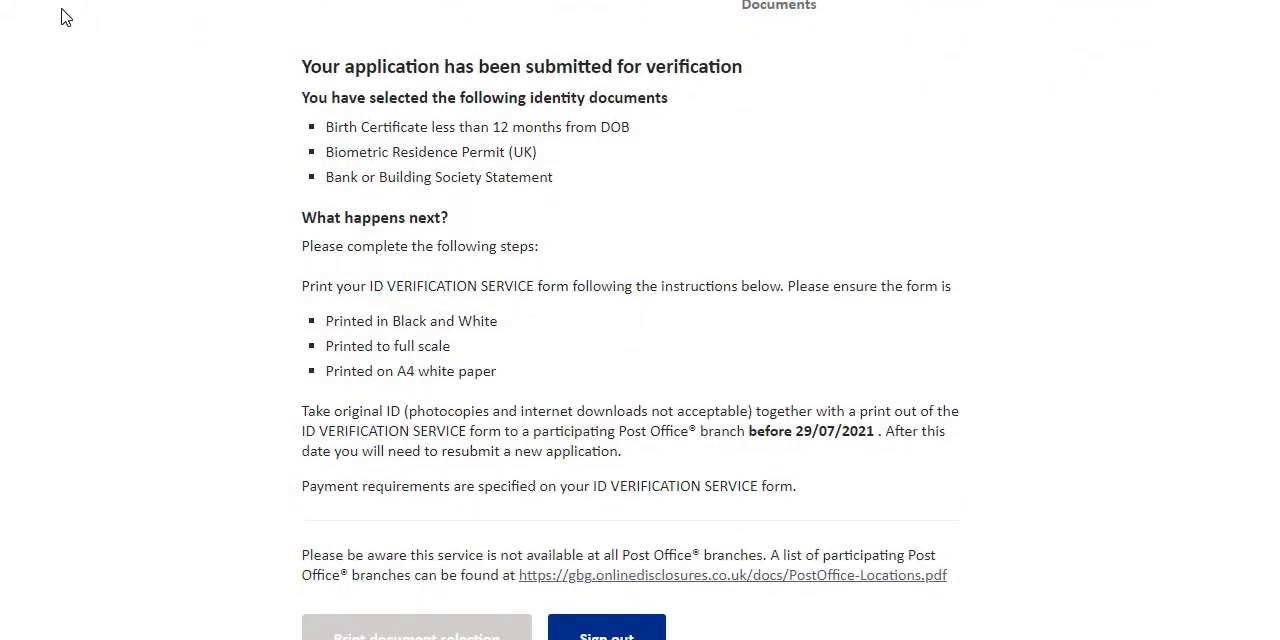
scroll(471, 200, "down", 1)
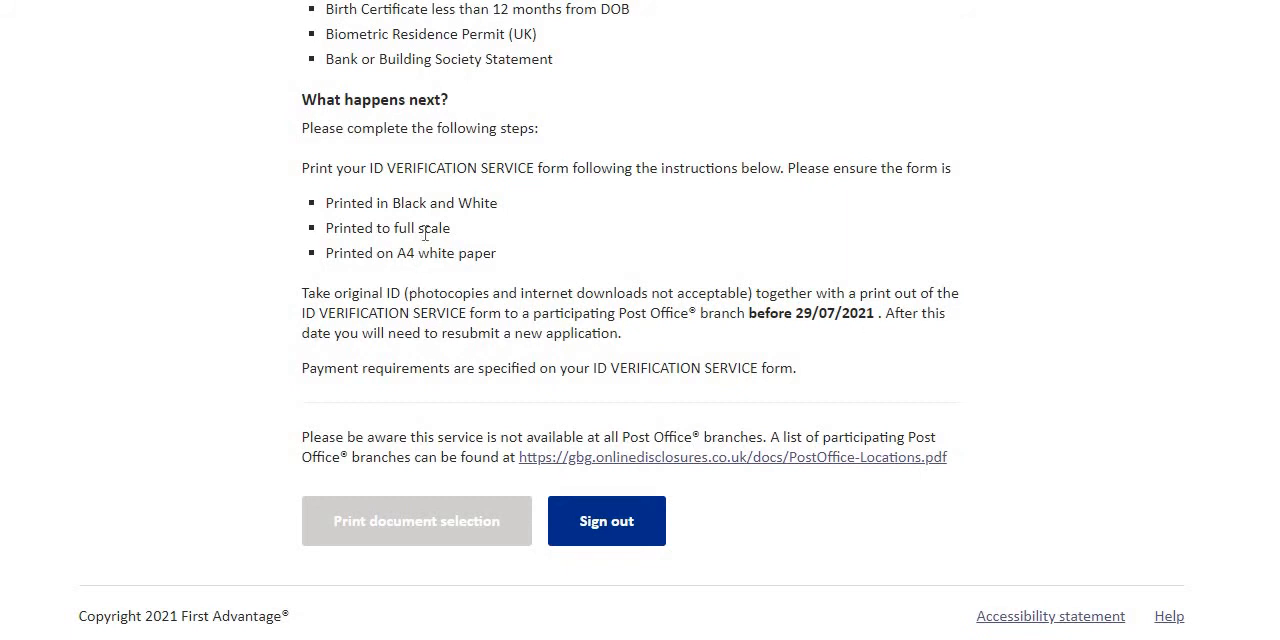
scroll(484, 220, "up", 1)
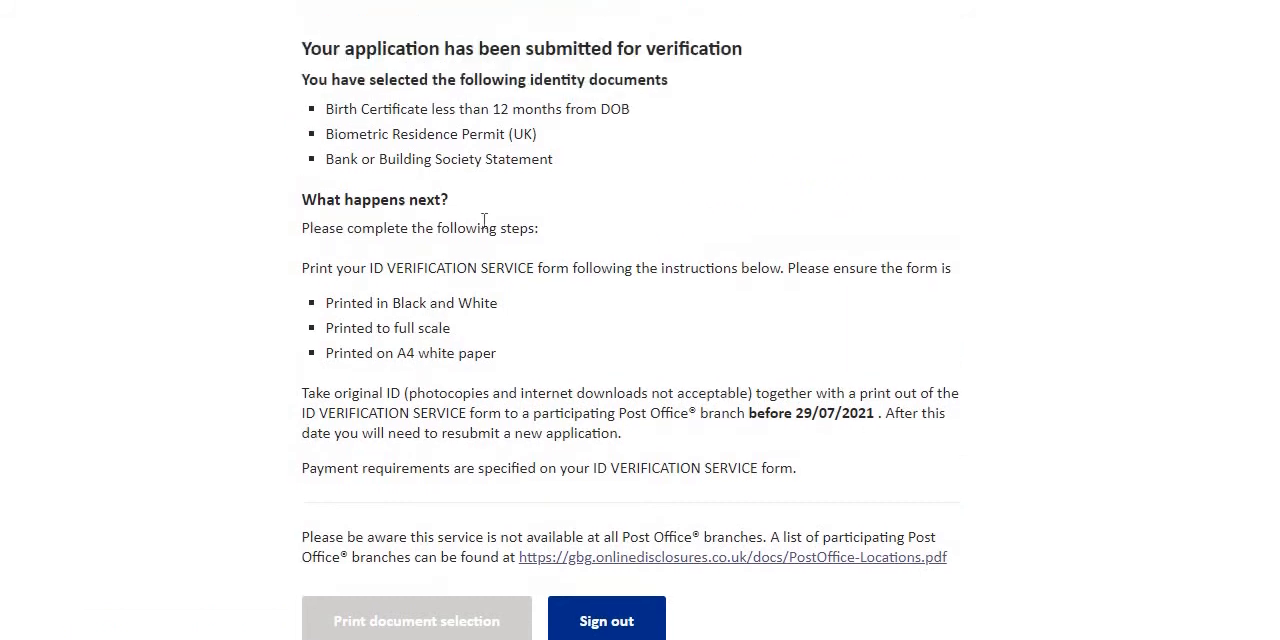
scroll(383, 321, "down", 1)
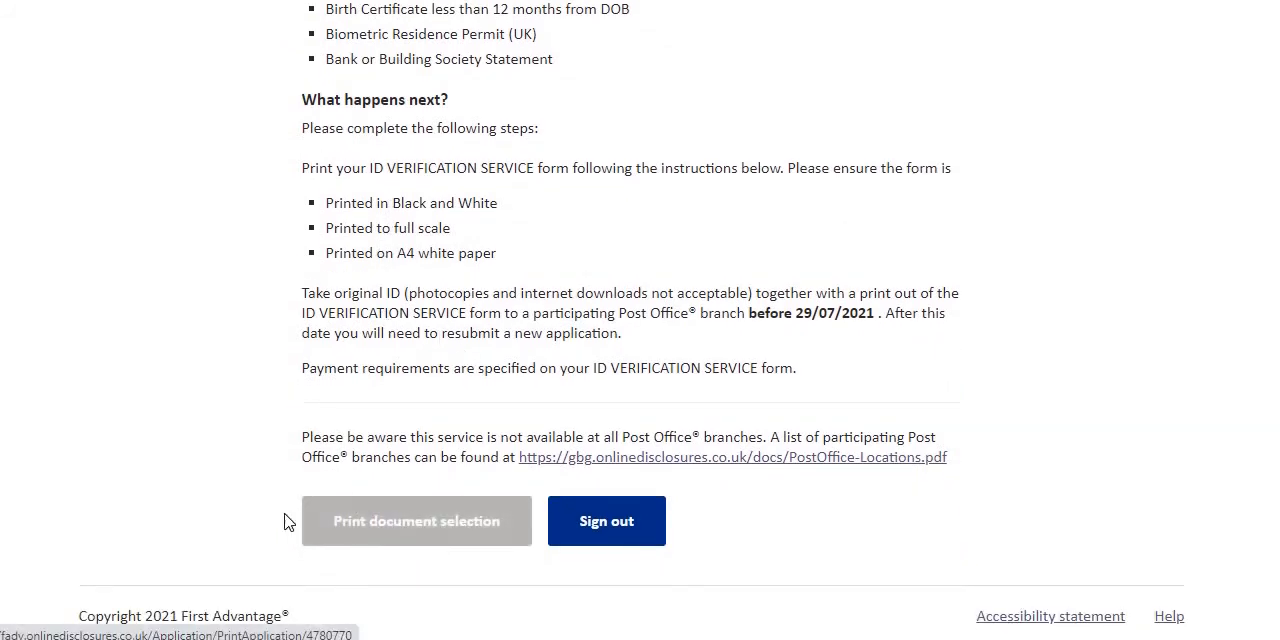
left_click(423, 522)
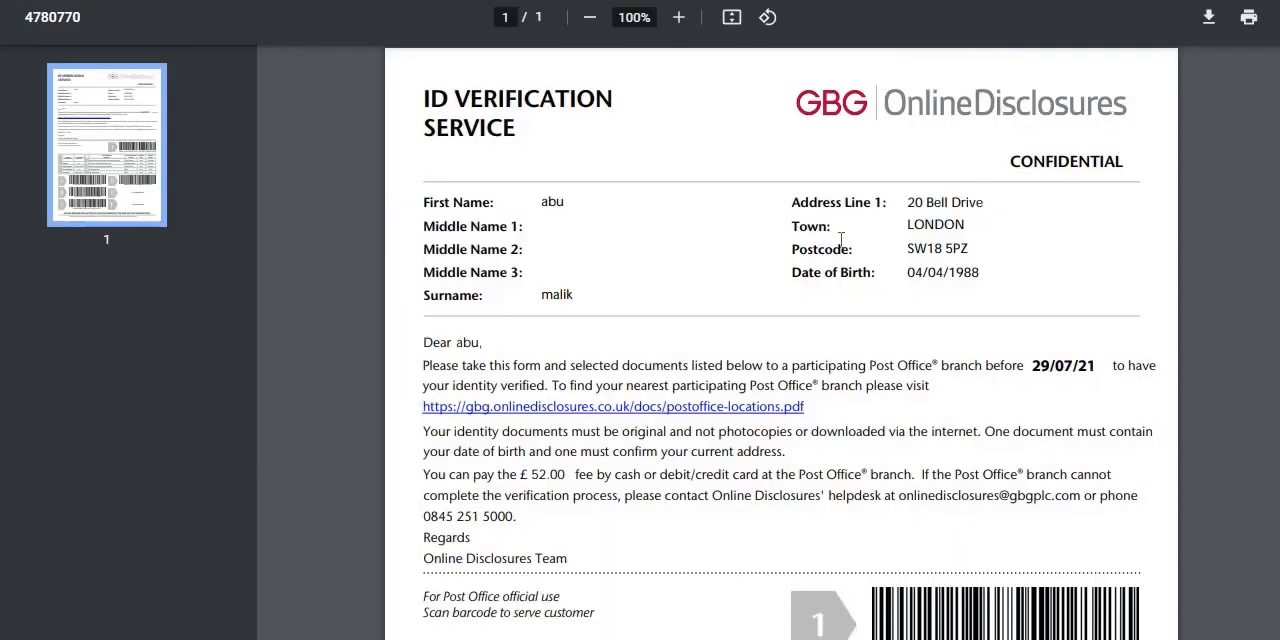
Examine the ID Verification Service form's applicant details, Post Office instructions, document table and barcodes, and return to the confirmation page.
scroll(788, 220, "down", 5)
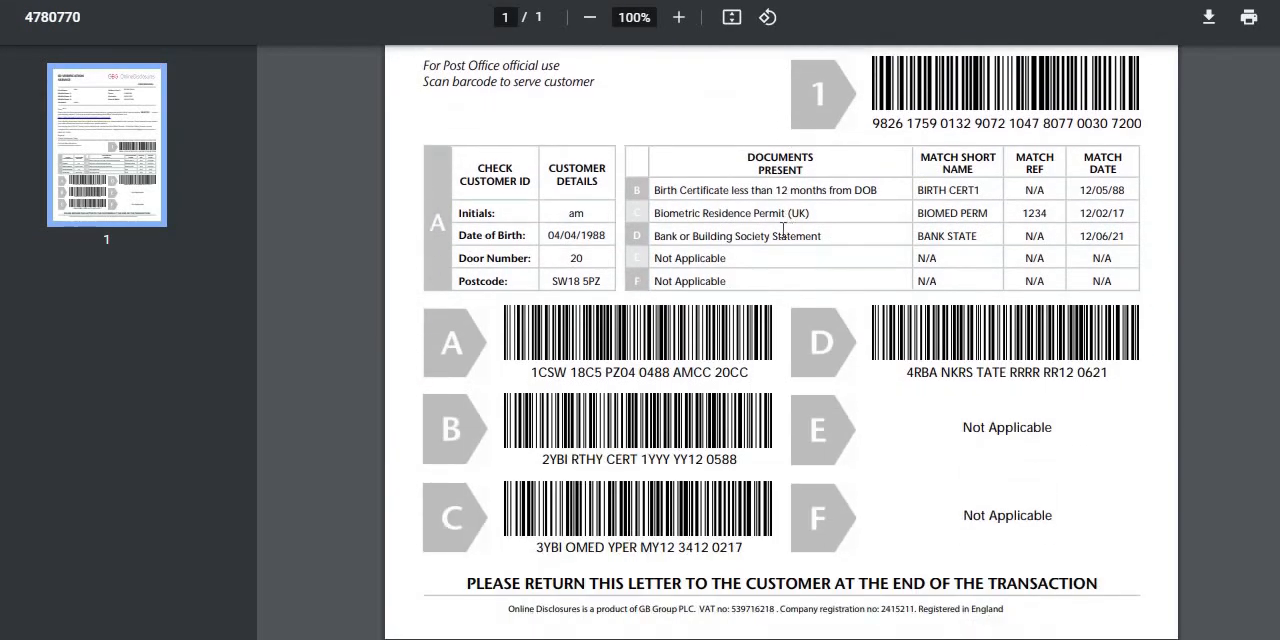
scroll(748, 295, "up", 1)
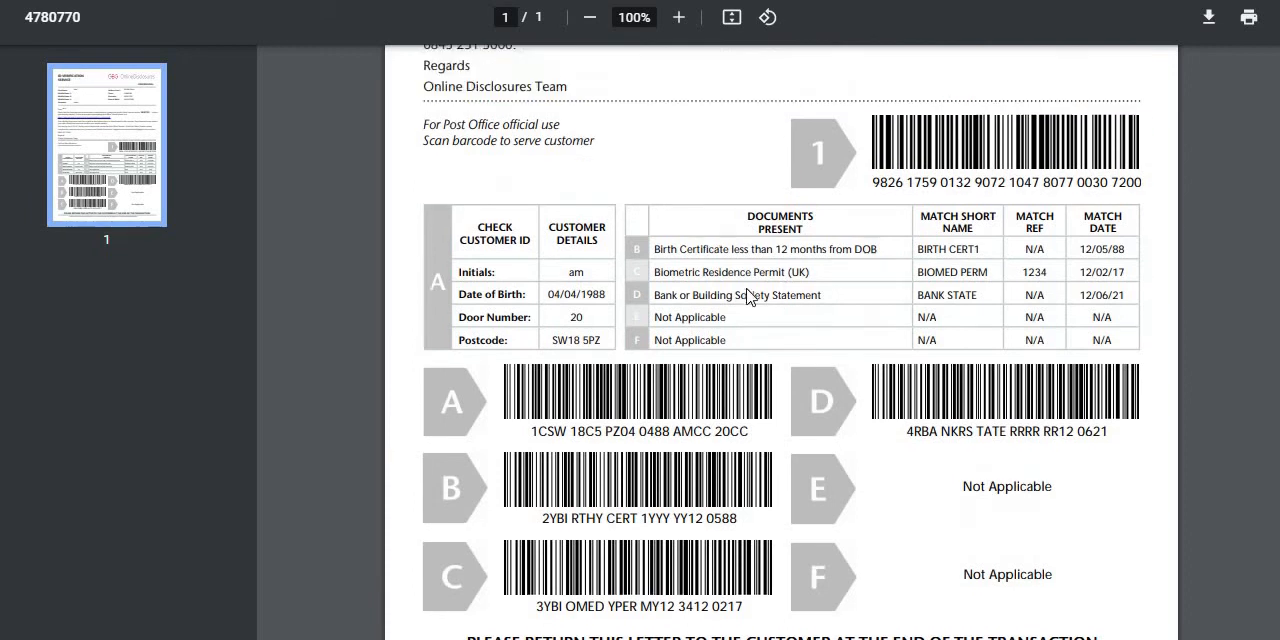
scroll(748, 295, "up", 5)
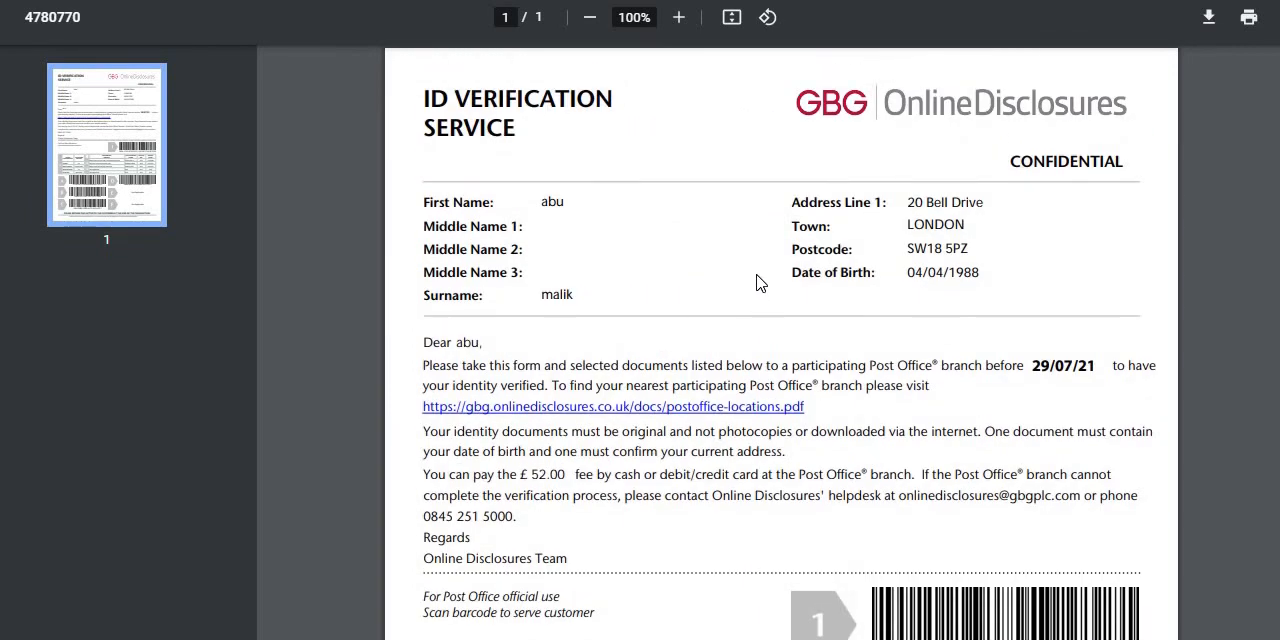
scroll(757, 283, "down", 5)
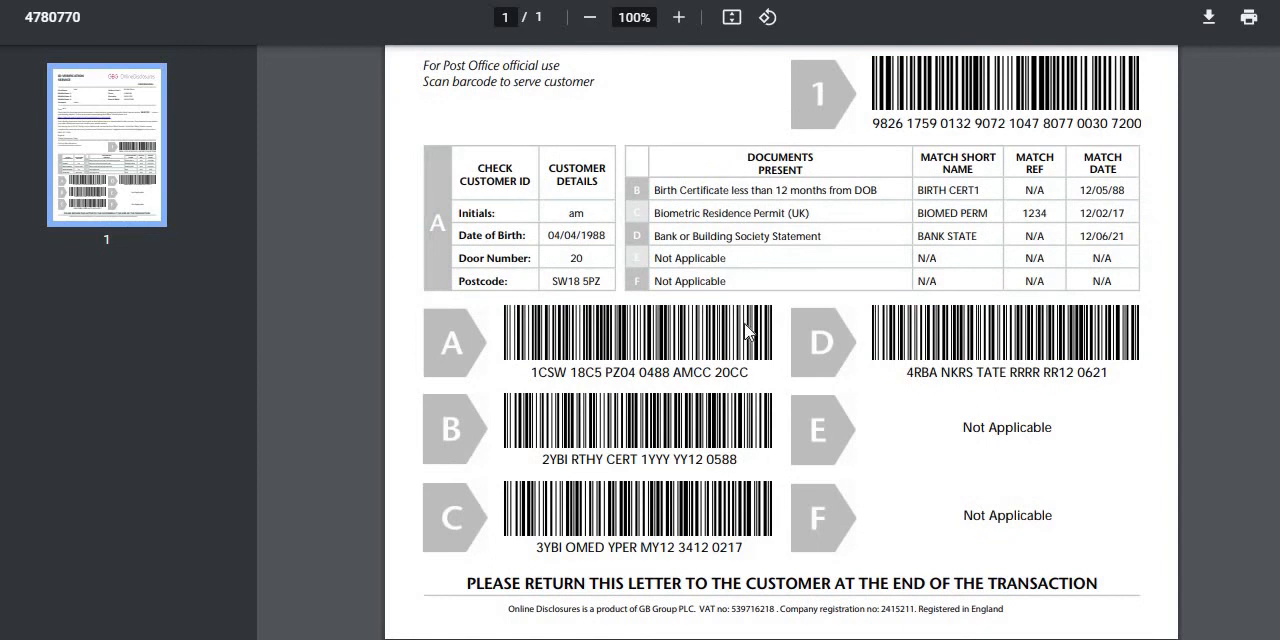
scroll(746, 330, "up", 5)
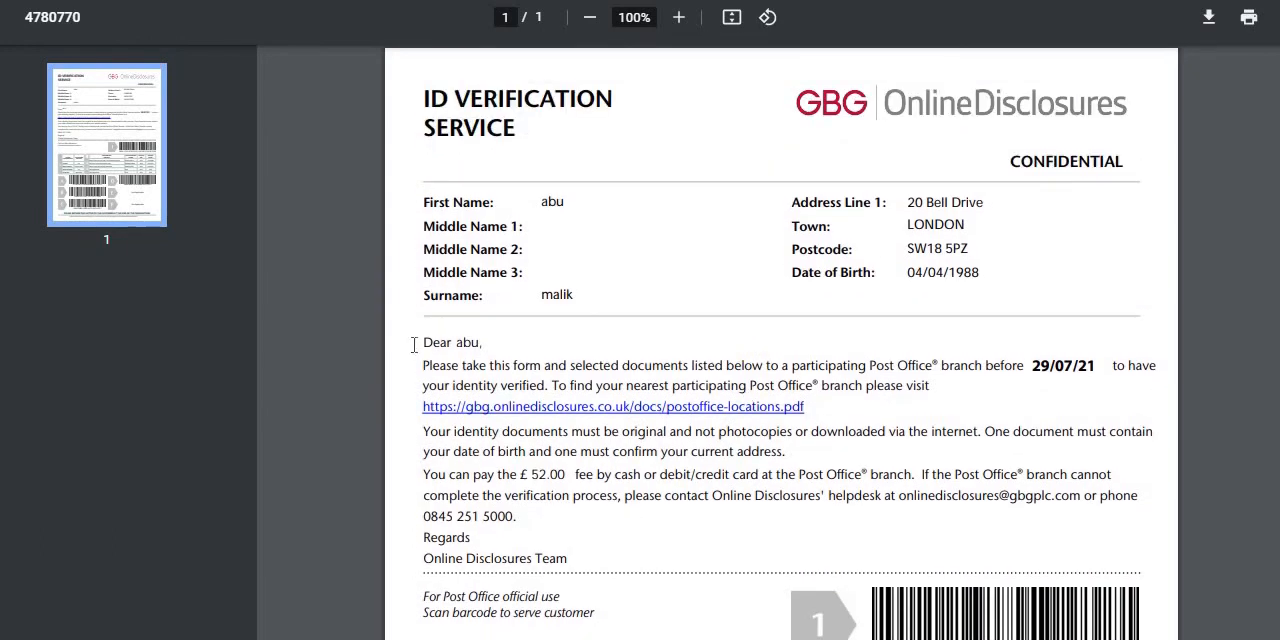
scroll(410, 335, "down", 4)
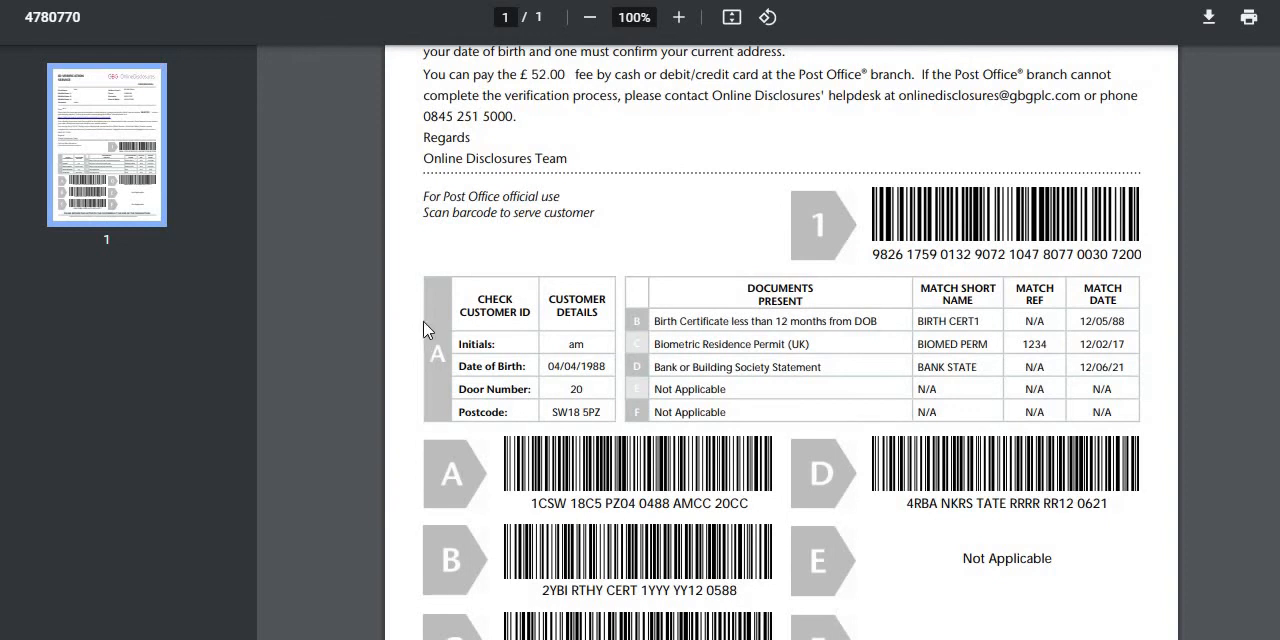
scroll(430, 331, "up", 4)
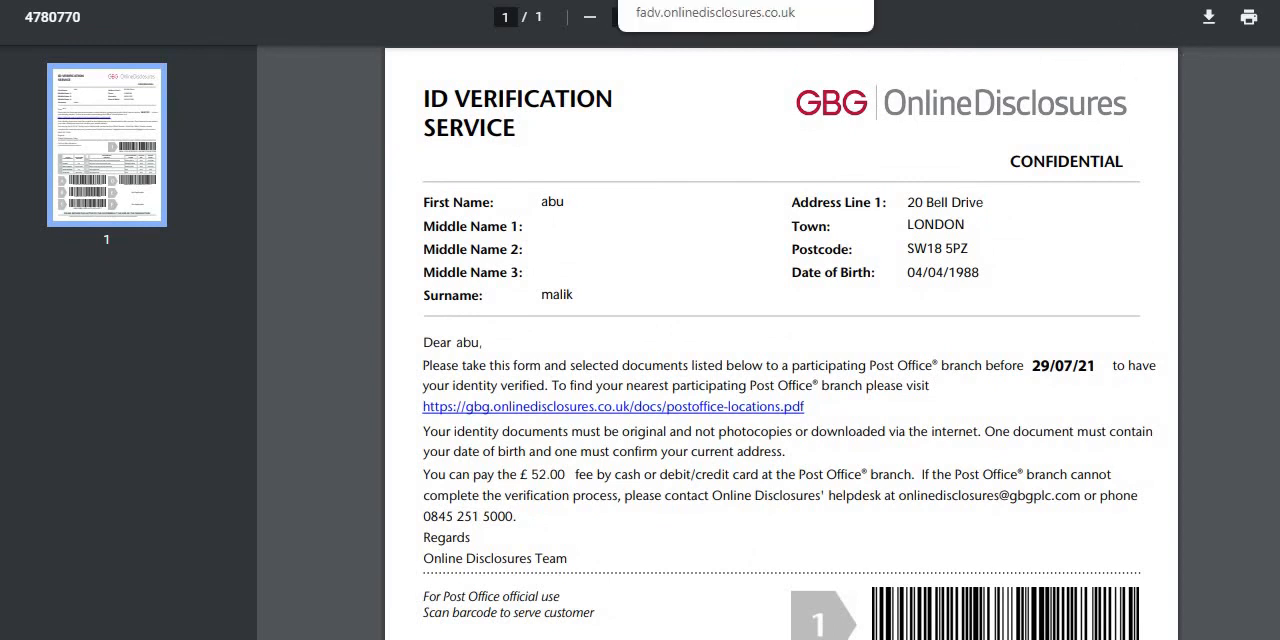
left_click(716, 1)
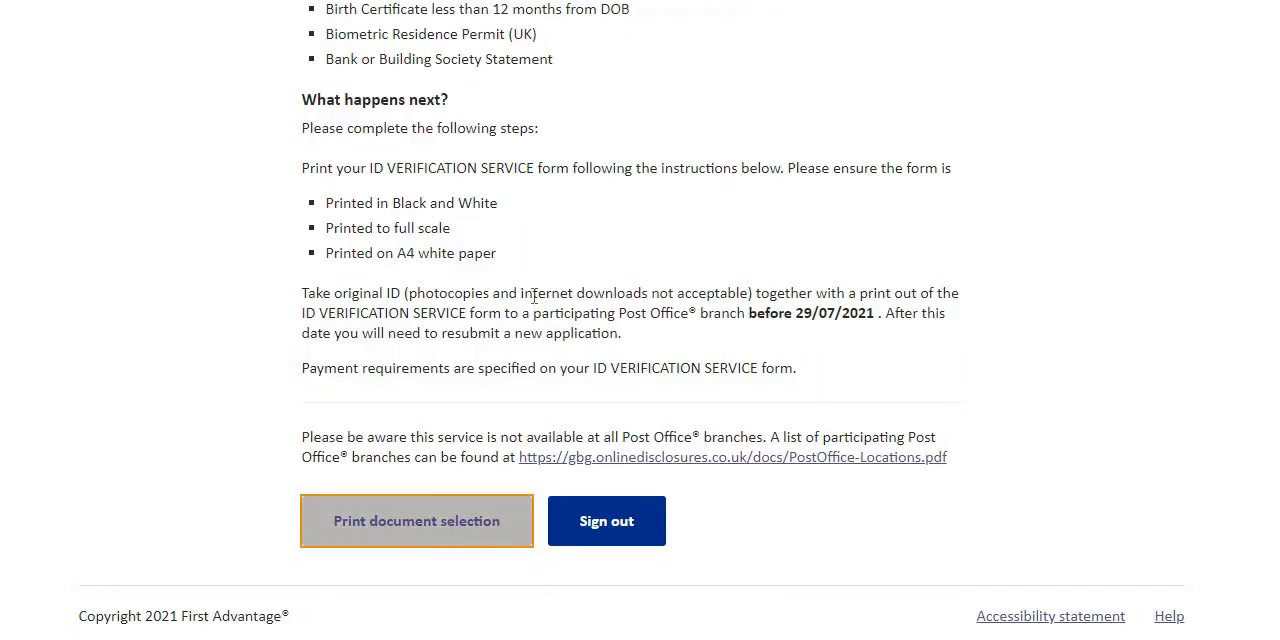